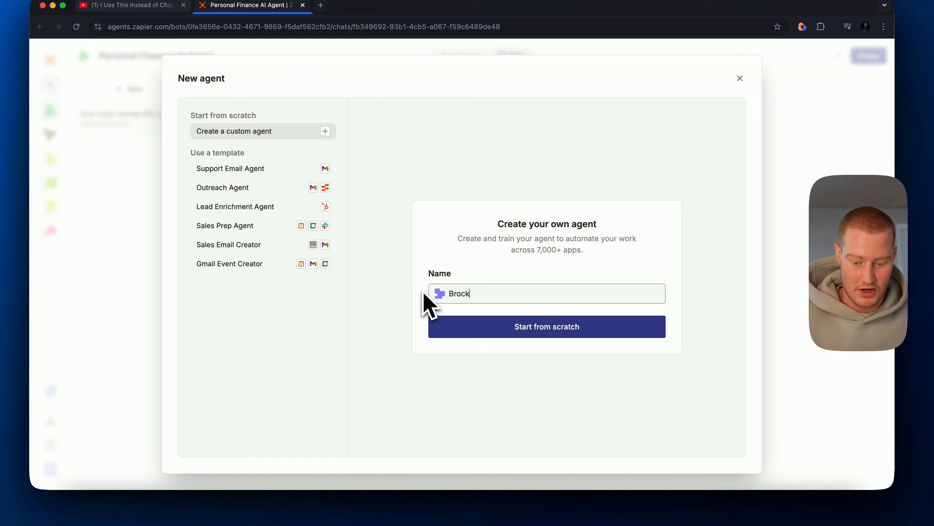
- Name the custom agent with the owner's first name followed by "Personal Finance Agent" and create it from scratch
{"action": "type", "text": "'s Personal Financ"}
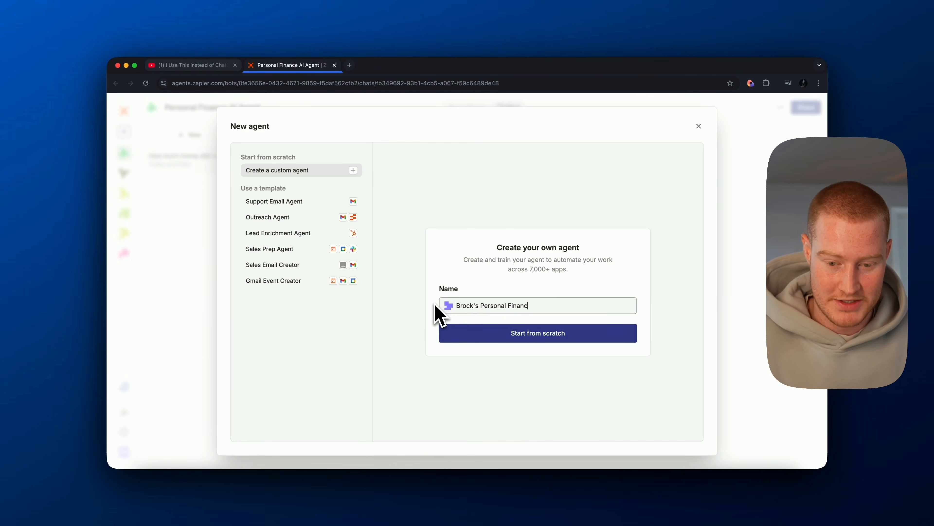
{"action": "type", "text": "e Agent"}
{"action": "key", "text": "Return"}
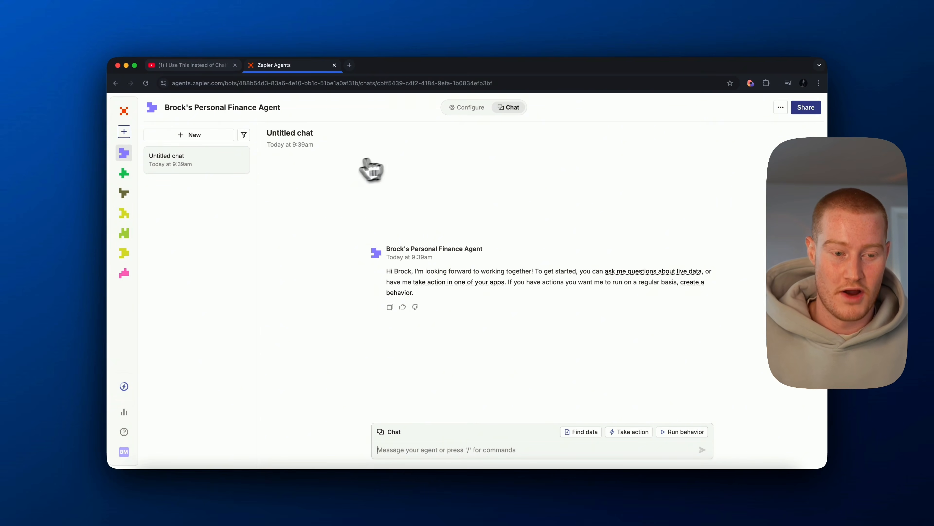
- Create a new behavior in the agent's configuration and name it "Expense Tracker Email"
{"action": "left_click", "coordinate": [467, 107]}
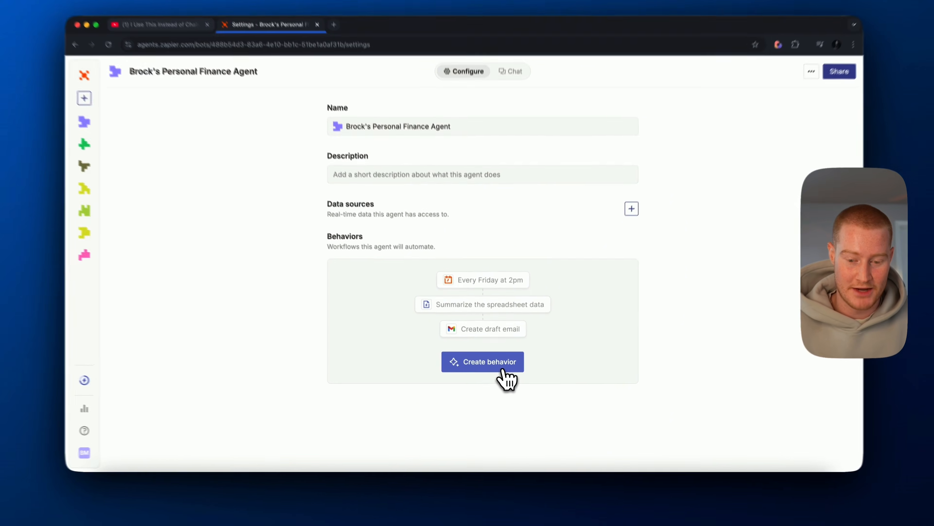
{"action": "left_click", "coordinate": [510, 369]}
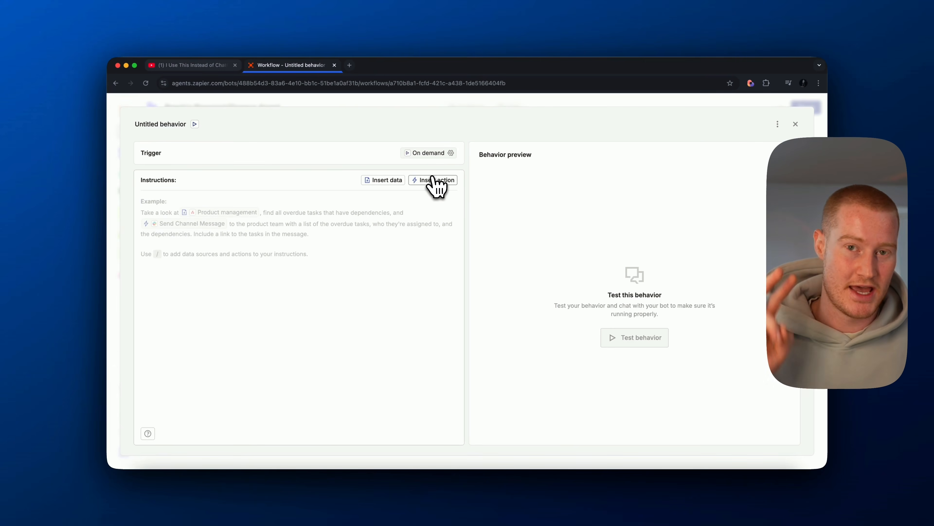
{"action": "left_click", "coordinate": [162, 125]}
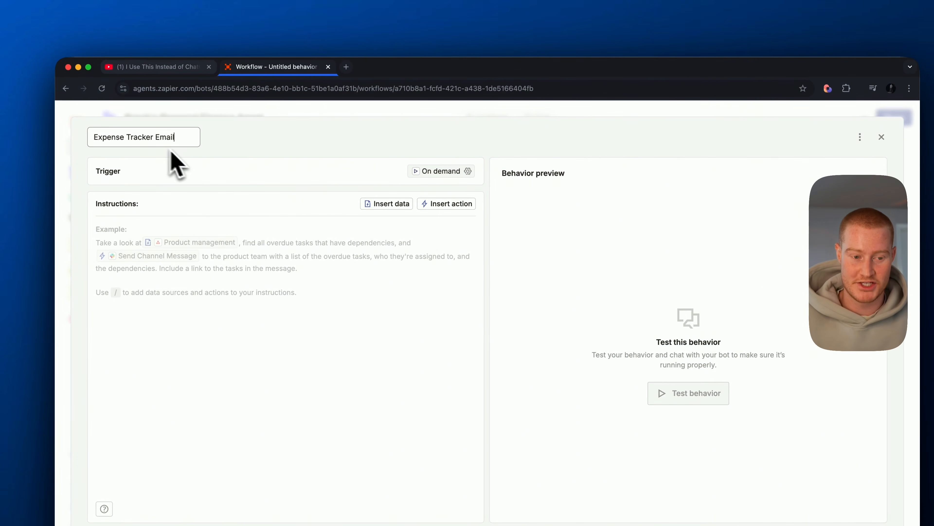
- Set the behavior's trigger to a schedule that runs every day at 10:00 PM and save it
{"action": "left_click", "coordinate": [439, 174]}
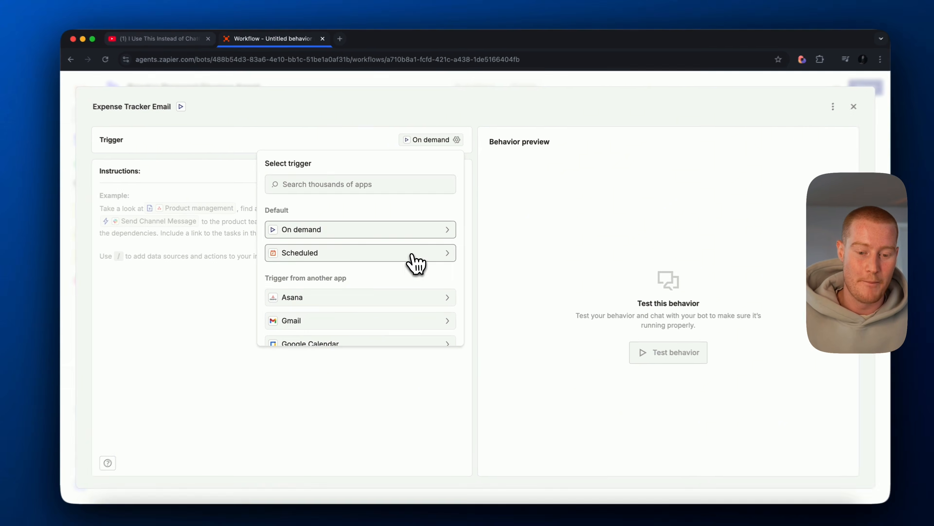
{"action": "left_click", "coordinate": [414, 252]}
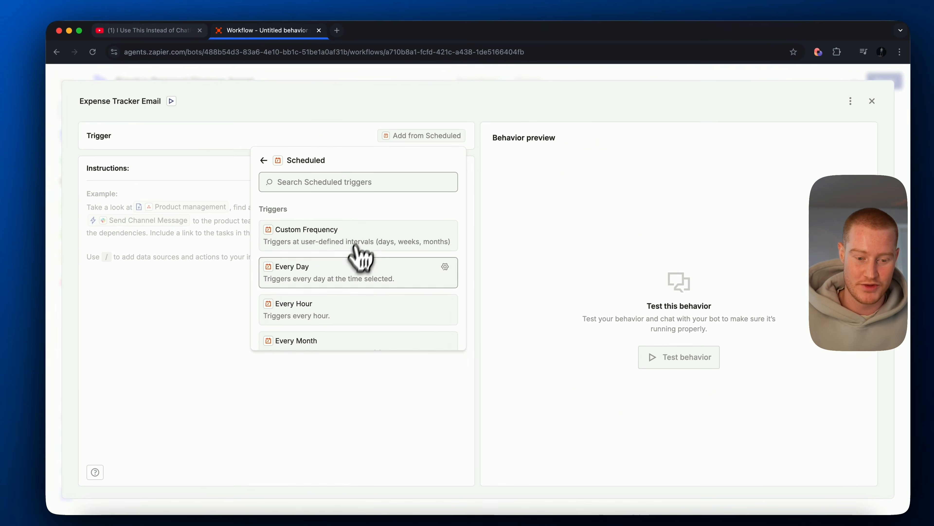
{"action": "left_click", "coordinate": [368, 258]}
{"action": "left_click", "coordinate": [357, 208]}
{"action": "scroll", "coordinate": [323, 328], "scroll_direction": "down", "scroll_amount": 20}
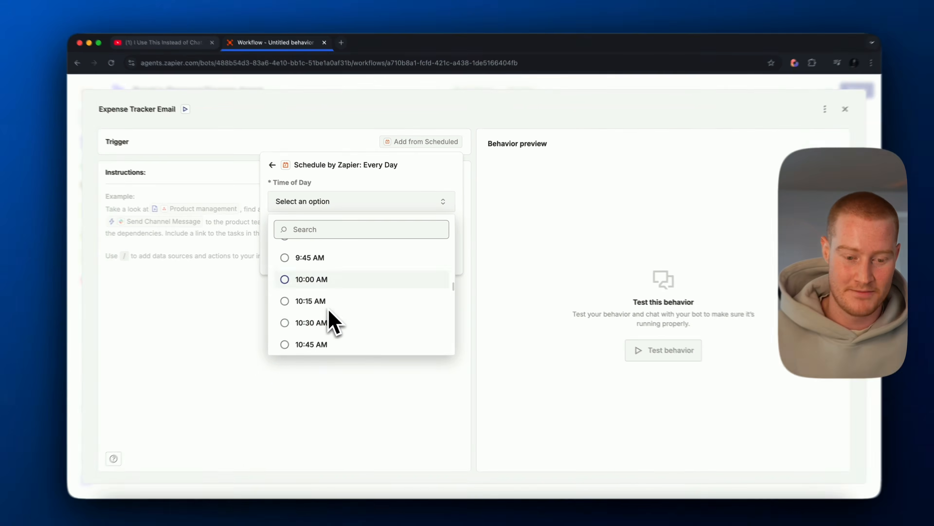
{"action": "scroll", "coordinate": [330, 311], "scroll_direction": "down", "scroll_amount": 20}
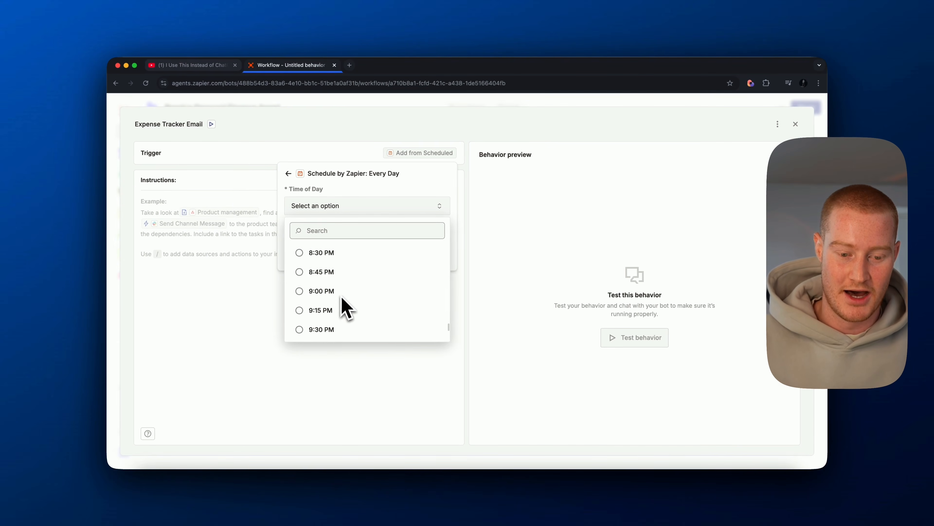
{"action": "left_click", "coordinate": [341, 296]}
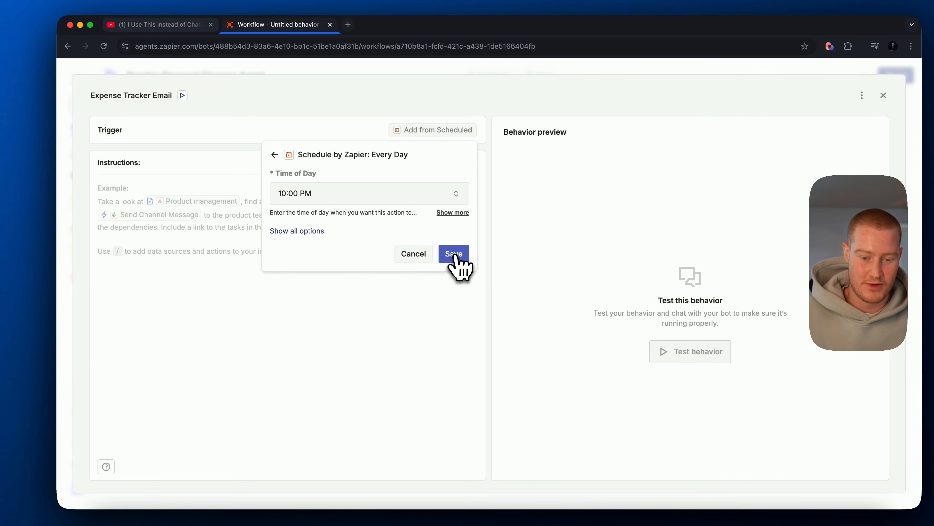
{"action": "left_click", "coordinate": [439, 256]}
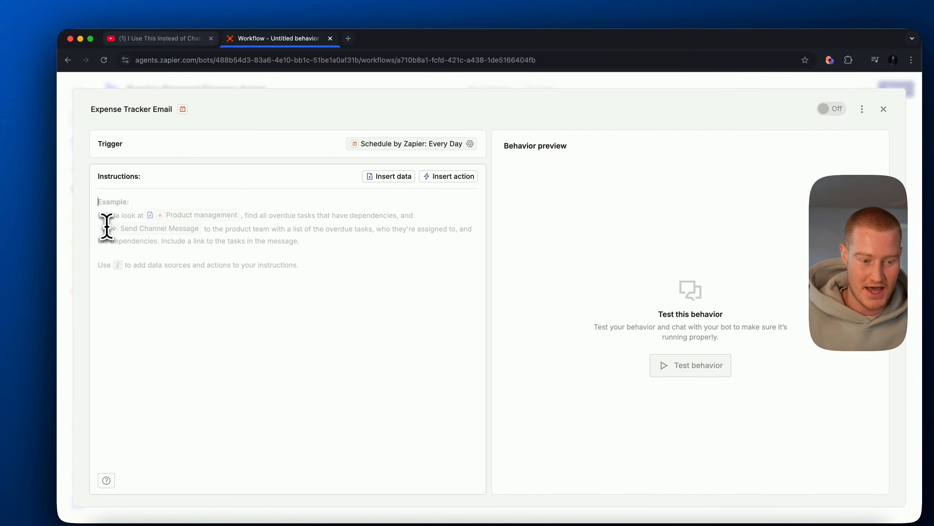
- Enter instructions to categorize expenses, calculate spending and plan a savings budget, stating a weekly budget of $1,250 and a monthly budget of $5,000
{"action": "left_click", "coordinate": [148, 214]}
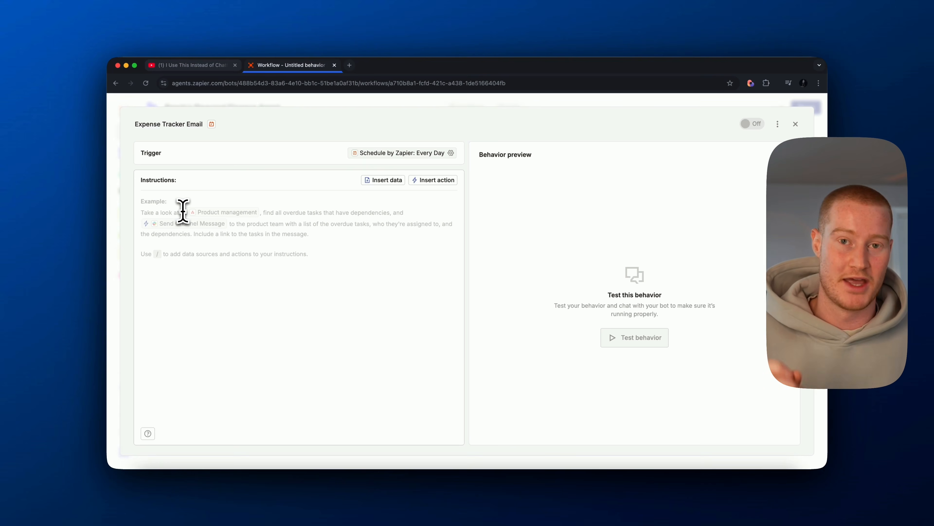
{"action": "type", "text": "You job is to help Brock with his personal finances/budget. You will help categorize all of his expenses, calculate how much he spends on certain things and help identify and plan a budget for him to save money."}
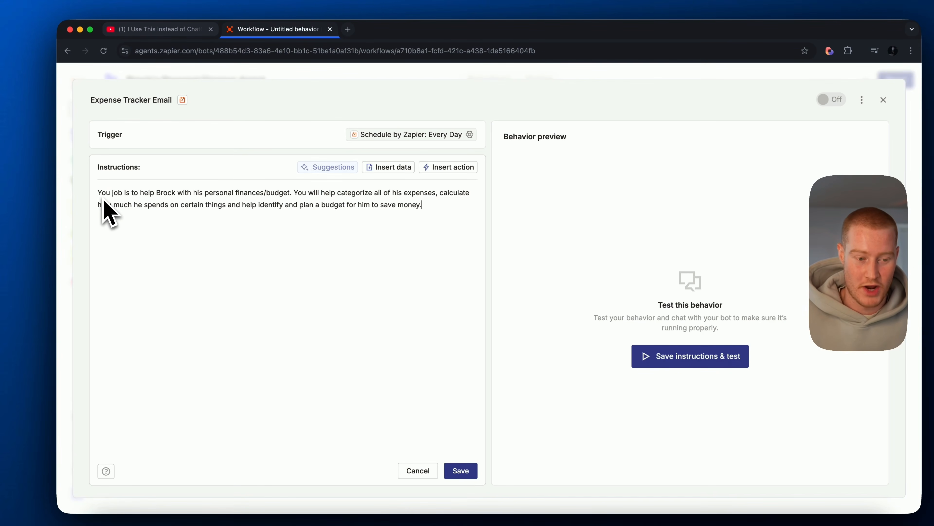
{"action": "left_click_drag", "start_coordinate": [97, 193], "coordinate": [290, 192]}
{"action": "left_click", "coordinate": [294, 195]}
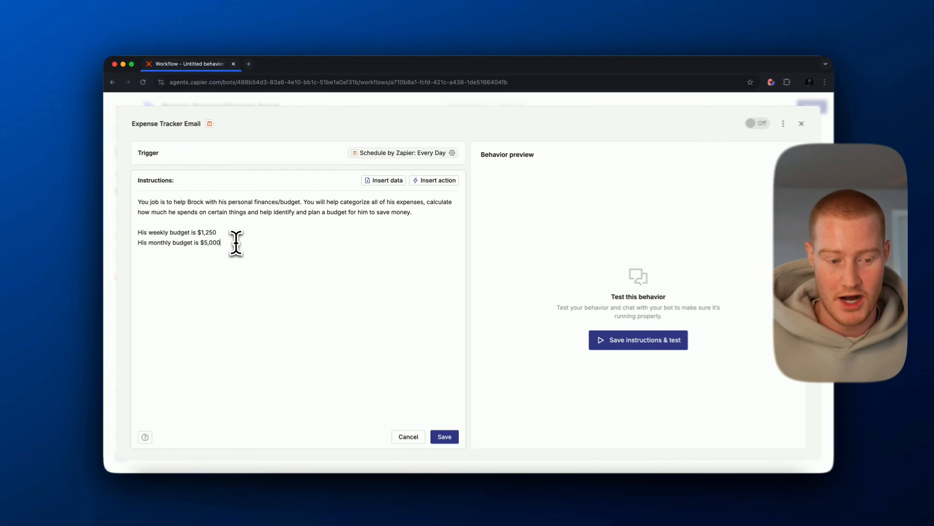
{"action": "left_click_drag", "start_coordinate": [232, 241], "coordinate": [142, 241]}
{"action": "left_click", "coordinate": [191, 261]}
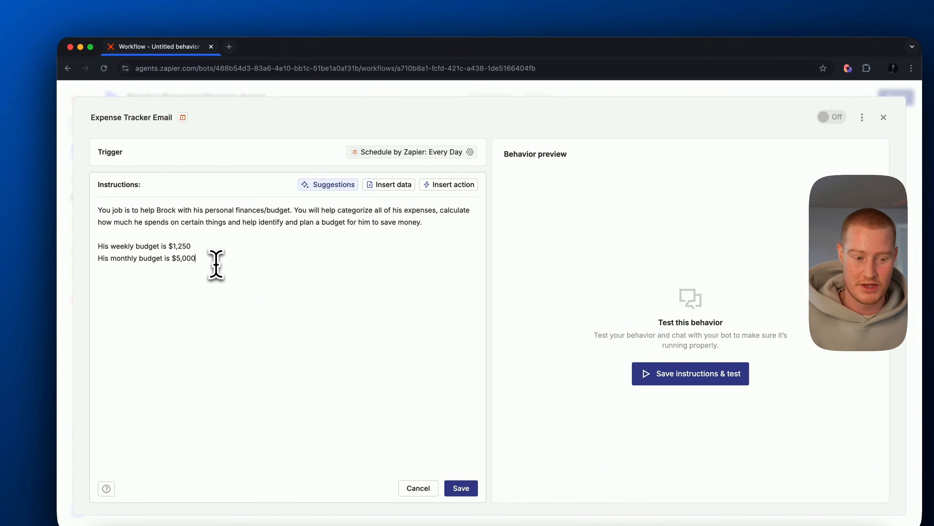
{"action": "left_click_drag", "start_coordinate": [216, 264], "coordinate": [100, 252]}
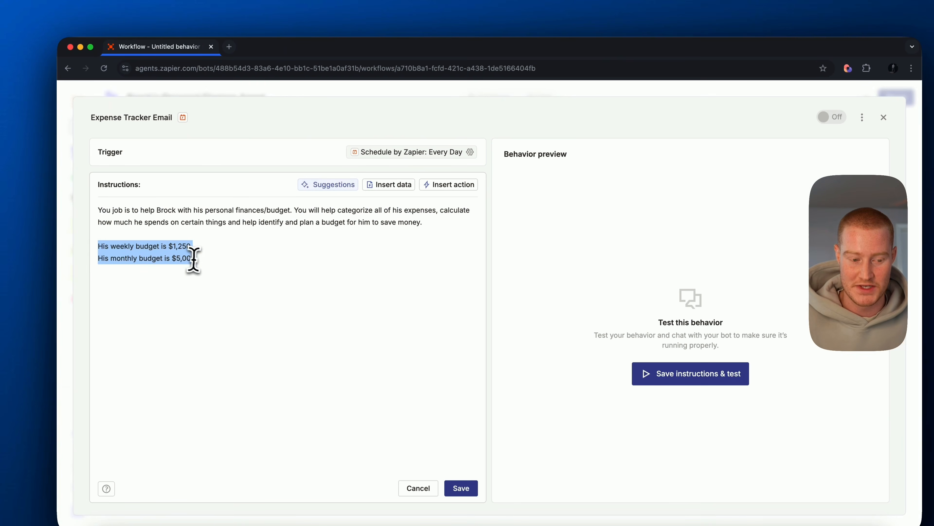
- Below the budgets, add "At the end of every day or when he asks for it, send him an email with this information:"
{"action": "left_click", "coordinate": [209, 265]}
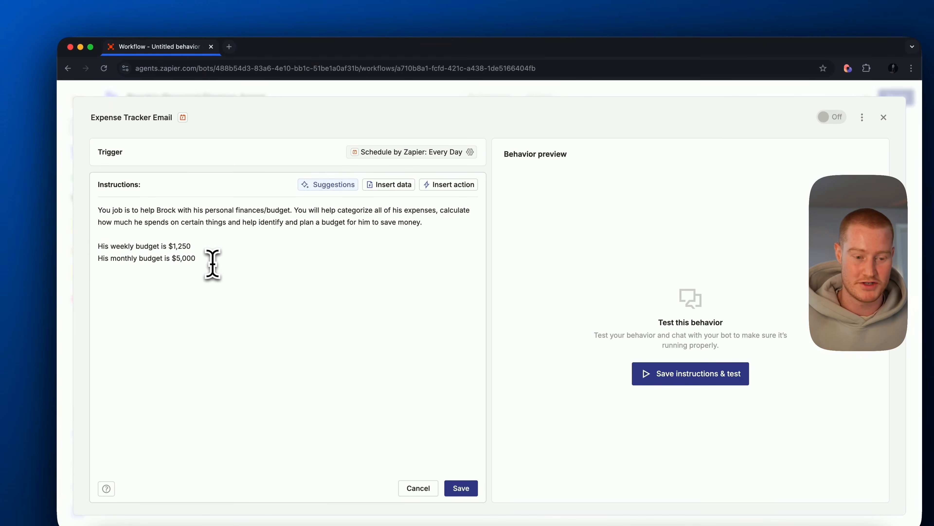
{"action": "key", "text": "Return"}
{"action": "key", "text": "Return"}
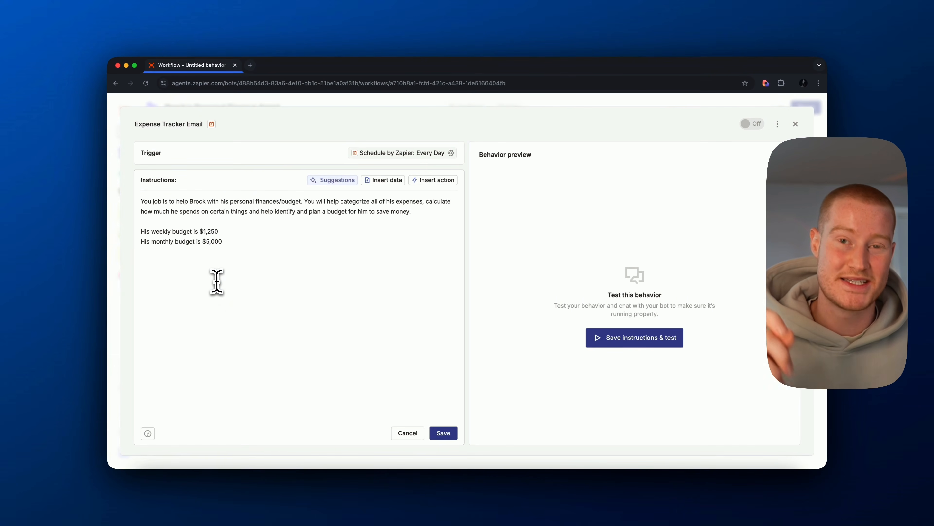
{"action": "type", "text": "At the end of every day or when he asks for it, send him an email with this information:"}
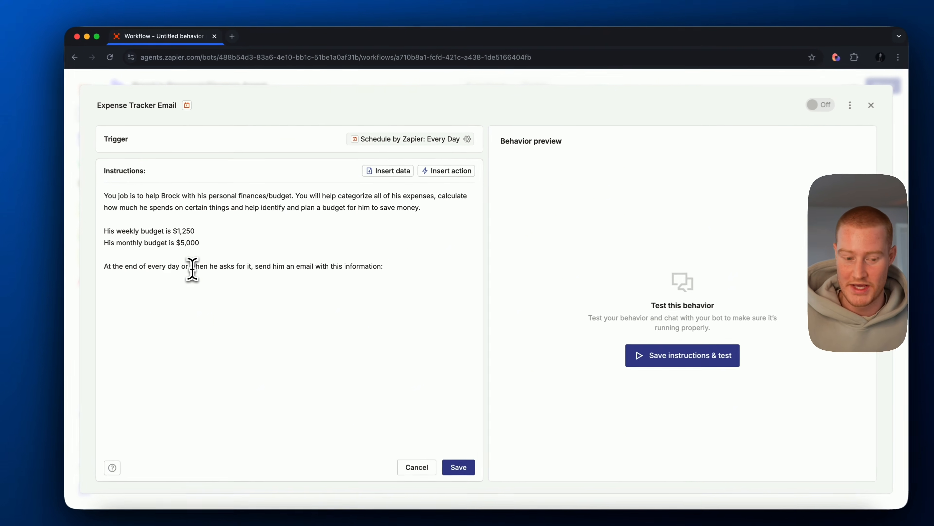
{"action": "left_click_drag", "start_coordinate": [215, 262], "coordinate": [384, 269]}
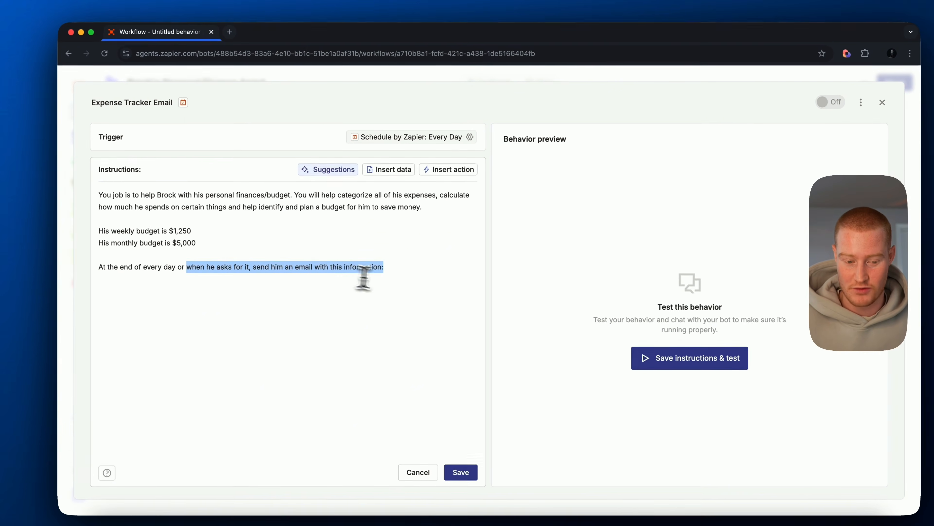
- Start the email content list with "1. How much money he spent." and "2. What he spent that money on."
{"action": "left_click", "coordinate": [401, 272]}
{"action": "type", "text": "1. "}
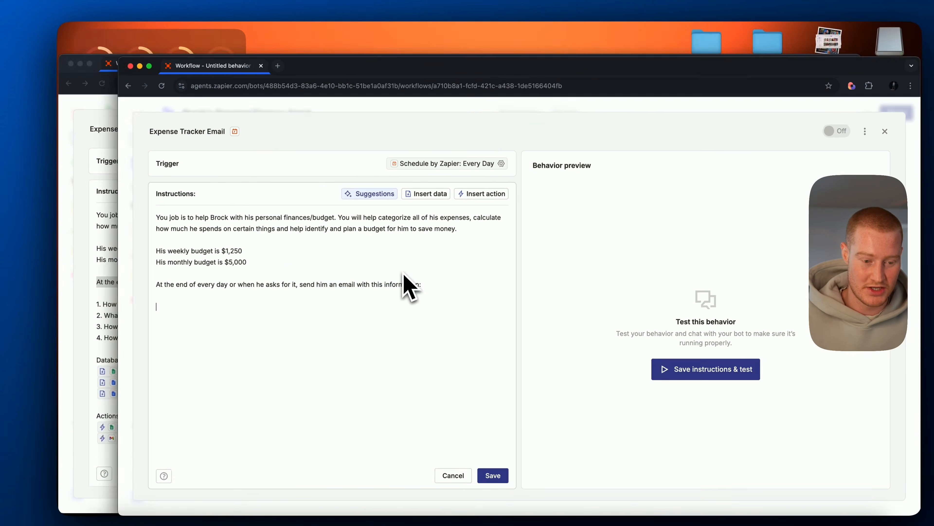
{"action": "type", "text": "How much money he spent"}
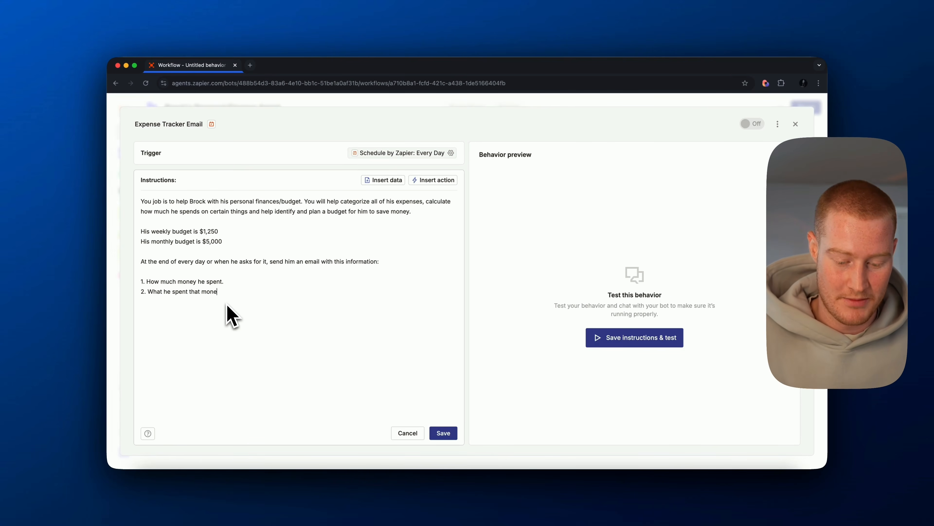
{"action": "type", "text": "."}
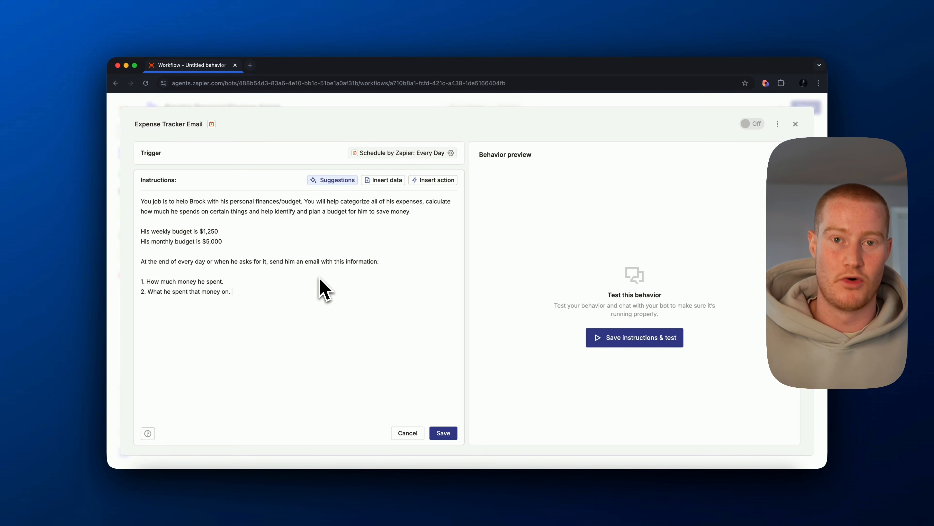
- Add "3. How much he spent compared to the previous day." and "4. How much he has remaining for the weekly budget.", followed by a blank line
{"action": "key", "text": "Return"}
{"action": "type", "text": "3. How"}
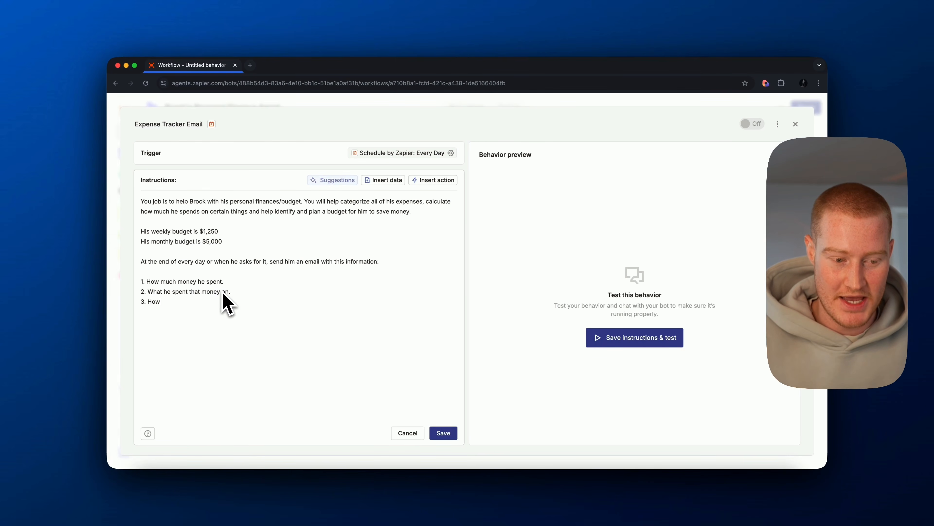
{"action": "type", "text": " much he spent compared"}
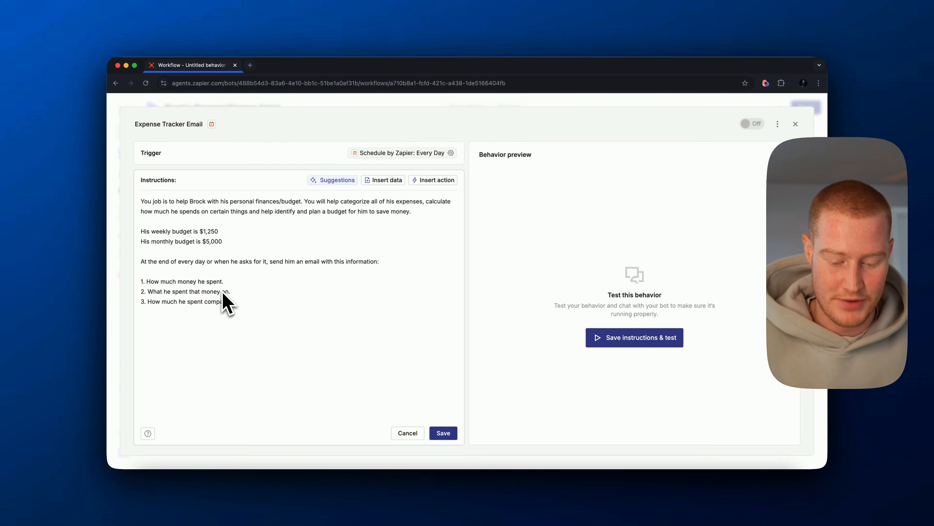
{"action": "type", "text": " to the previous day."}
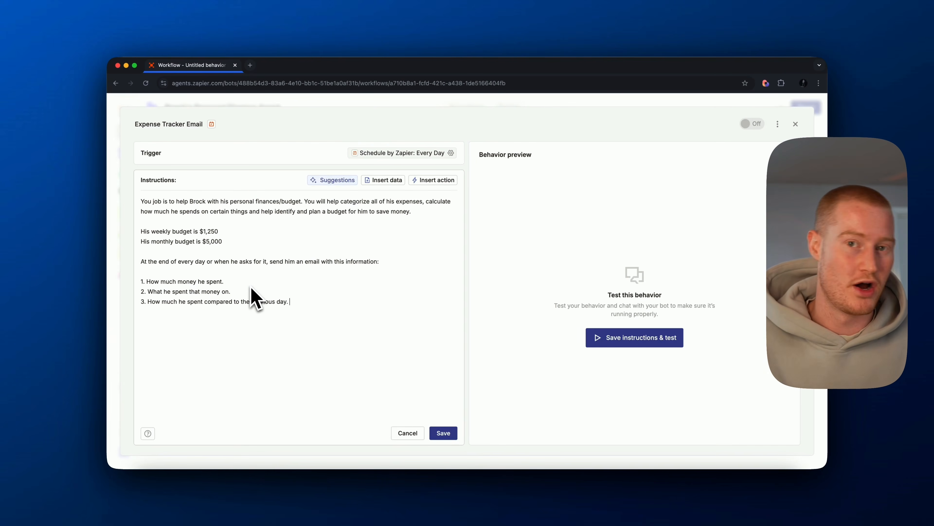
{"action": "key", "text": "Return"}
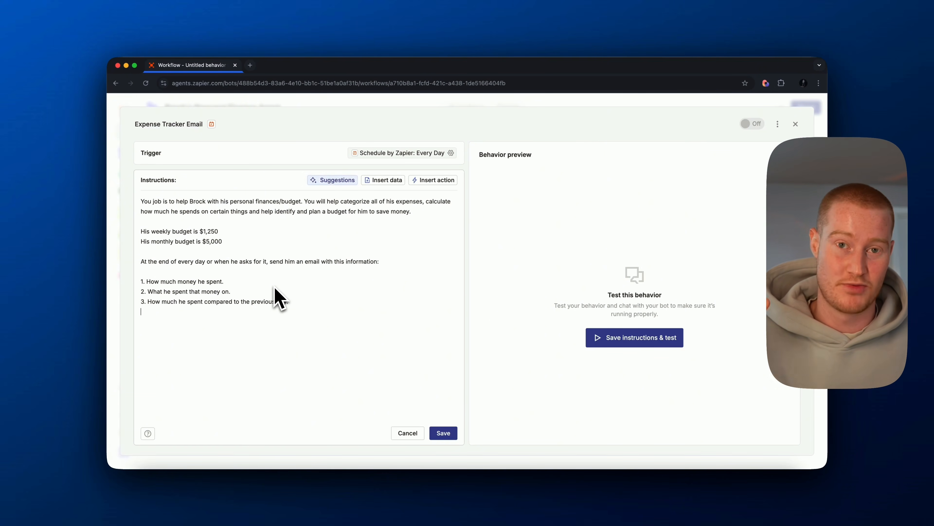
{"action": "type", "text": "4. How much he has remaining for the weekly budget"}
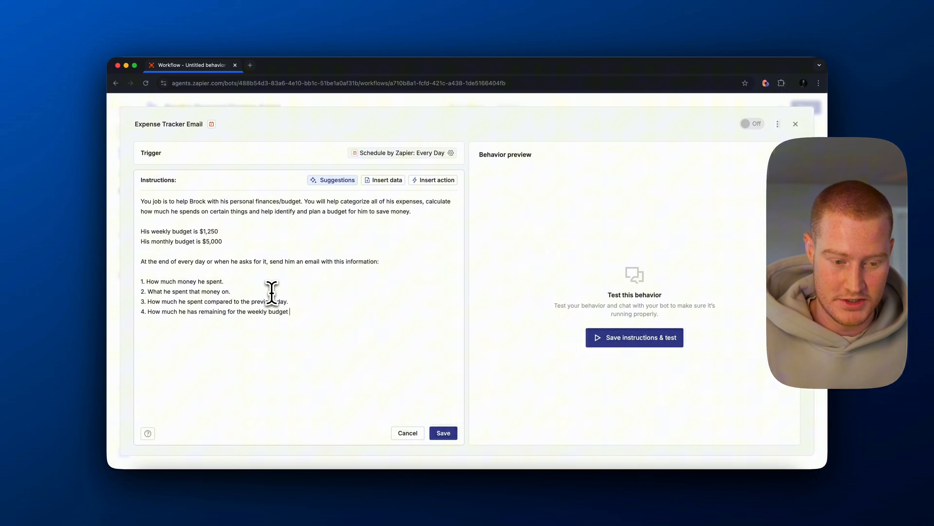
{"action": "left_click_drag", "start_coordinate": [218, 231], "coordinate": [133, 232]}
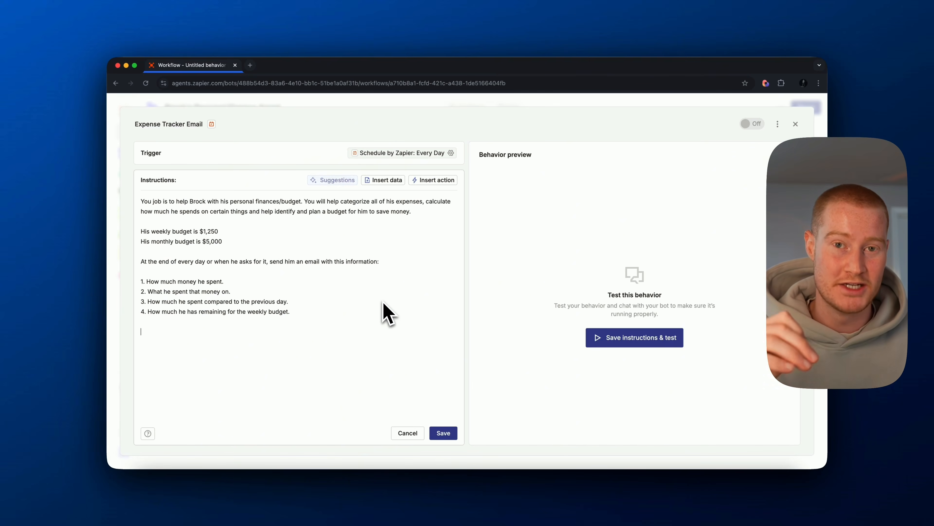
{"action": "key", "text": "Return"}
{"action": "key", "text": "Return"}
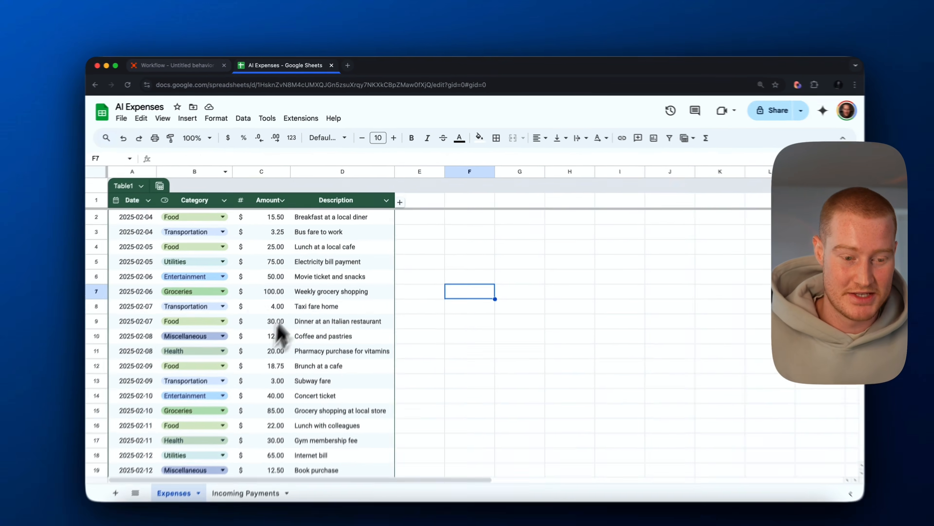
- Review the dates, categories, amounts and descriptions in the Expenses sheet of the AI Expenses spreadsheet in Google Sheets
{"action": "scroll", "coordinate": [279, 331], "scroll_direction": "down", "scroll_amount": 5}
{"action": "scroll", "coordinate": [266, 318], "scroll_direction": "up", "scroll_amount": 5}
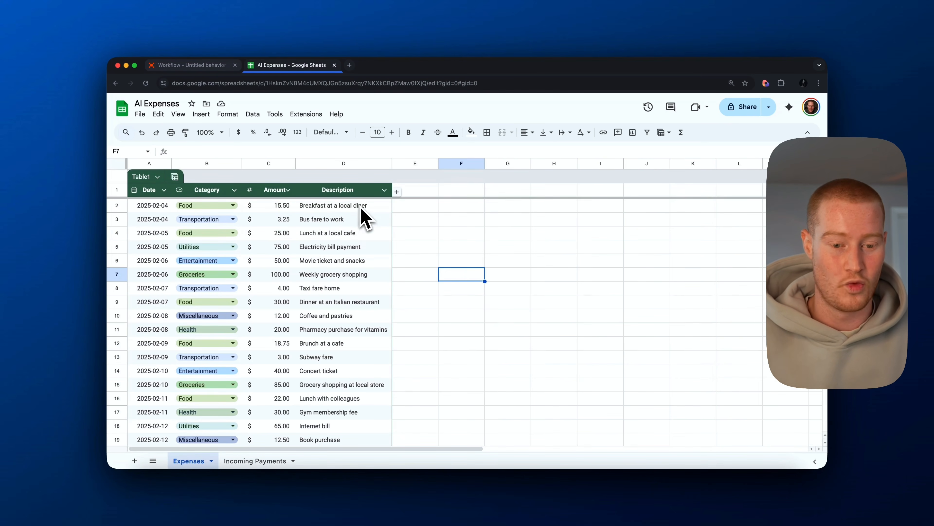
{"action": "scroll", "coordinate": [356, 220], "scroll_direction": "down", "scroll_amount": 10}
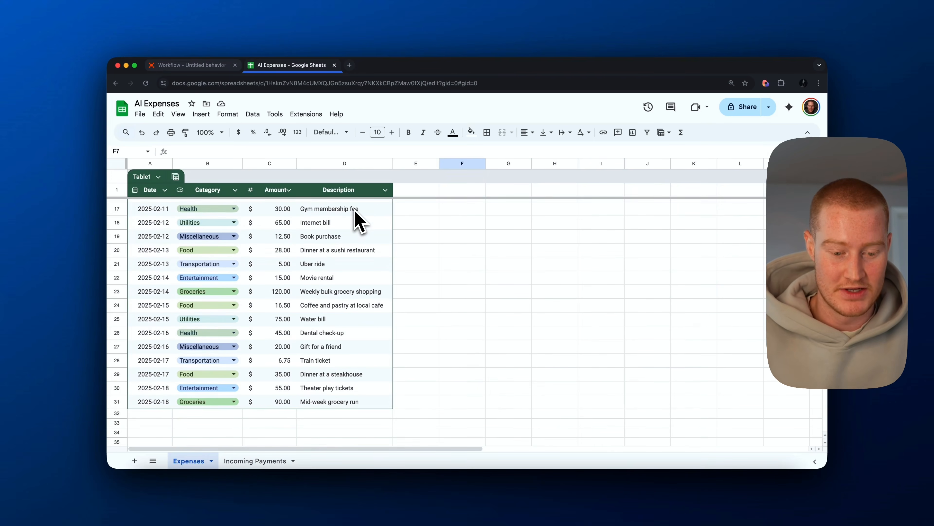
{"action": "scroll", "coordinate": [327, 405], "scroll_direction": "up", "scroll_amount": 10}
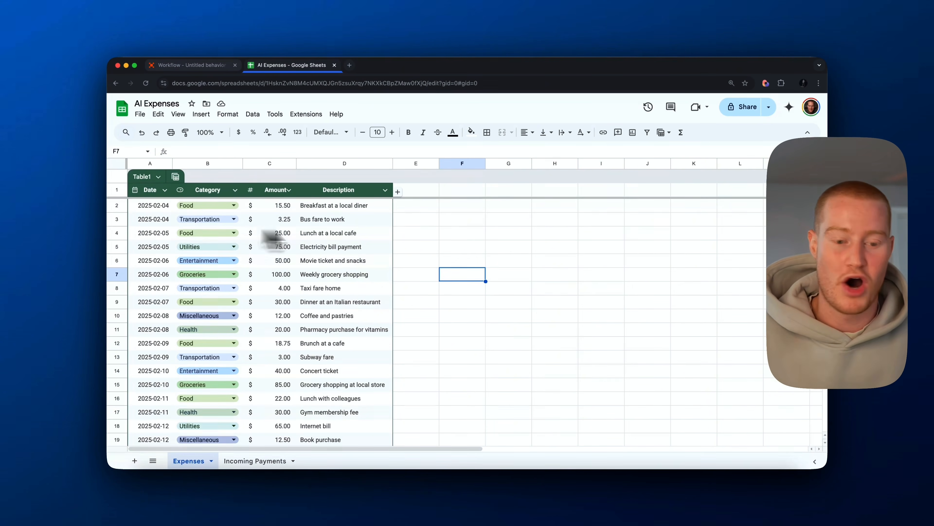
{"action": "scroll", "coordinate": [313, 298], "scroll_direction": "down", "scroll_amount": 10}
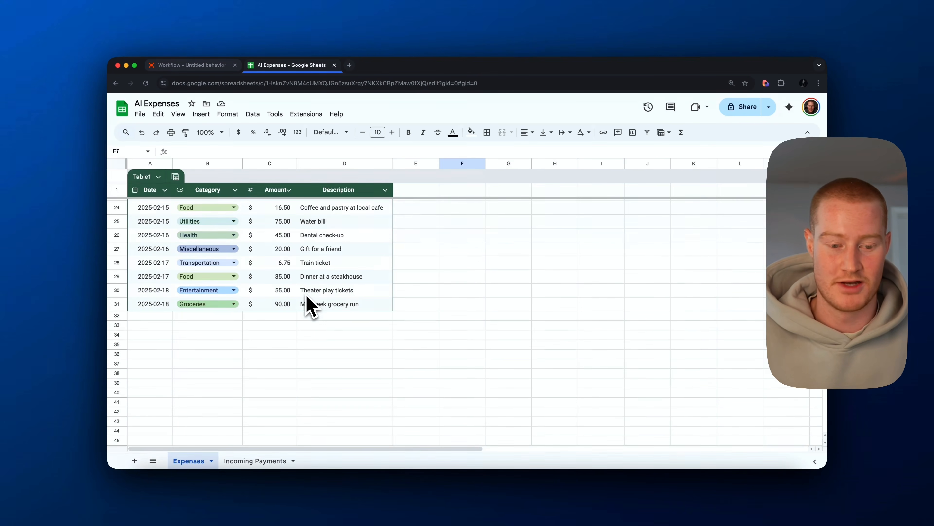
{"action": "scroll", "coordinate": [309, 305], "scroll_direction": "up", "scroll_amount": 10}
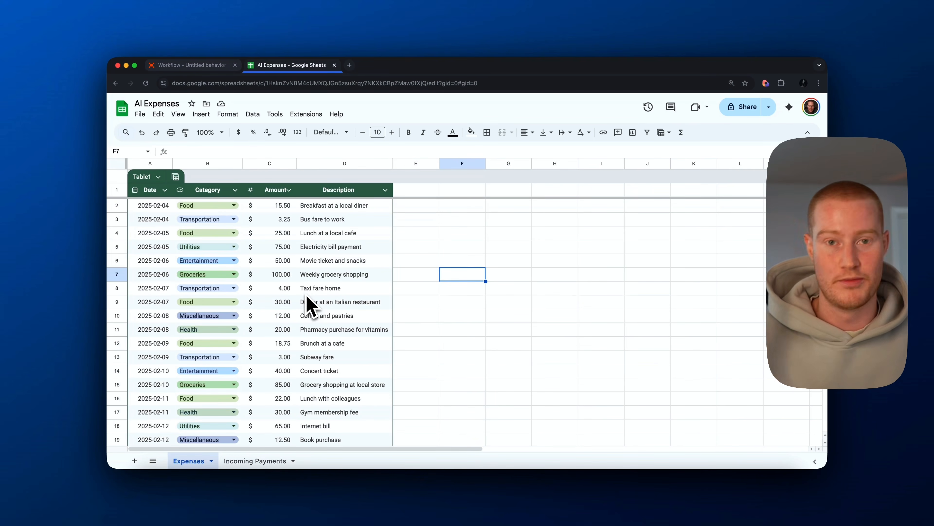
- Review the dates, customers, amounts, descriptions and payment platforms in the Incoming Payments sheet of the AI Expenses spreadsheet
{"action": "scroll", "coordinate": [300, 285], "scroll_direction": "down", "scroll_amount": 2}
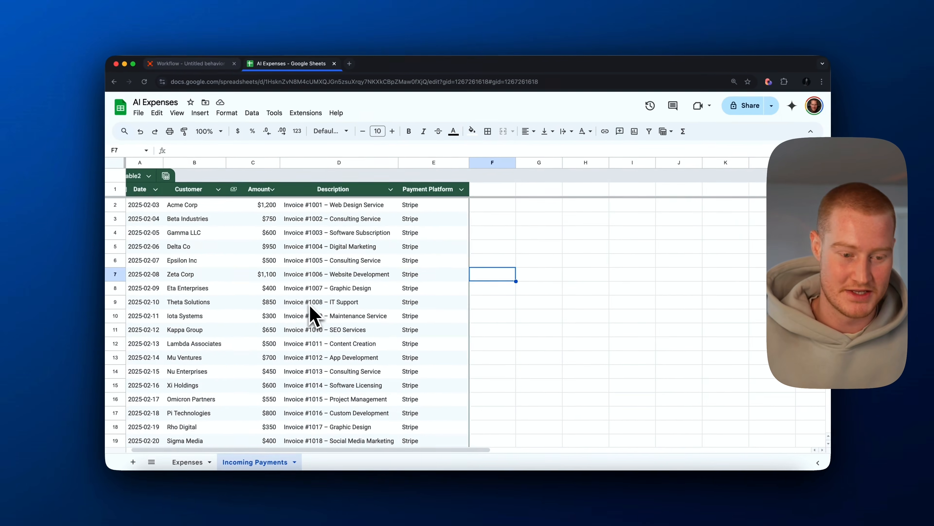
{"action": "scroll", "coordinate": [309, 304], "scroll_direction": "left", "scroll_amount": 1}
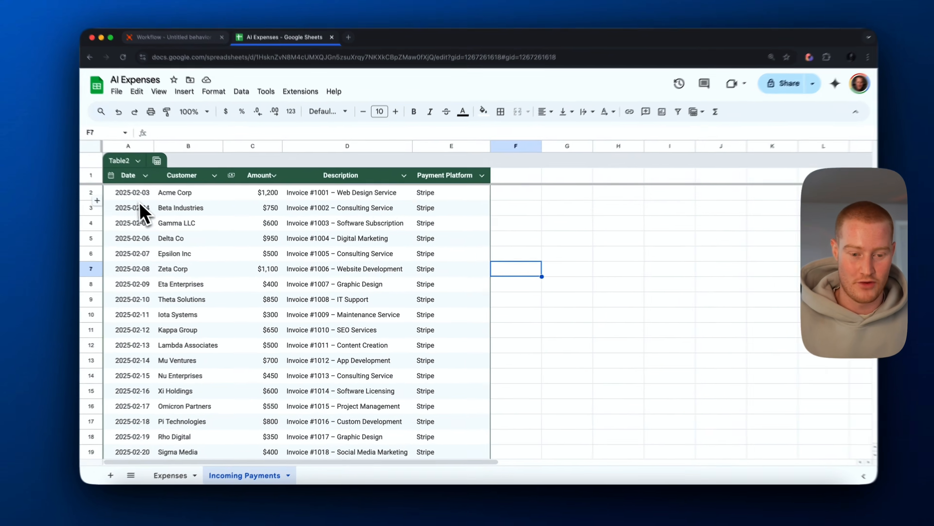
{"action": "left_click_drag", "start_coordinate": [144, 205], "coordinate": [410, 343]}
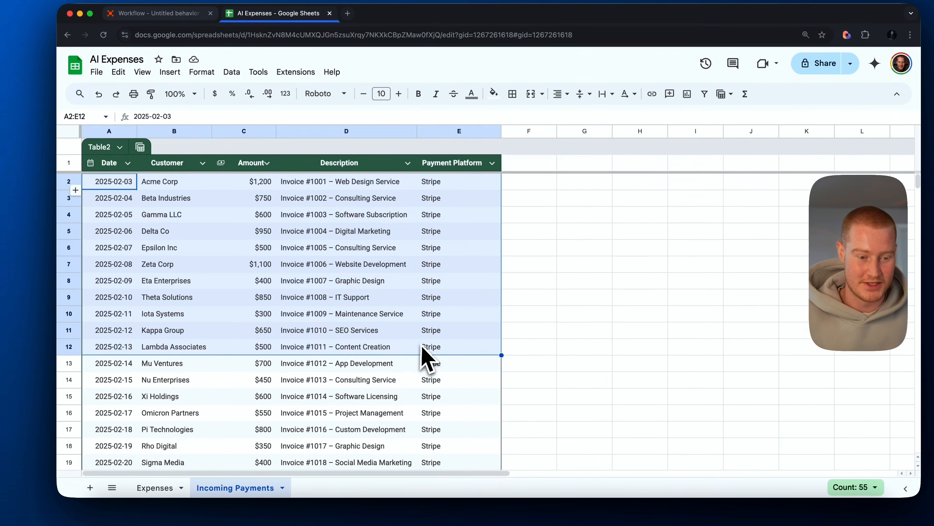
{"action": "scroll", "coordinate": [246, 265], "scroll_direction": "down", "scroll_amount": 3}
{"action": "scroll", "coordinate": [224, 252], "scroll_direction": "up", "scroll_amount": 5}
{"action": "left_click", "coordinate": [177, 213]}
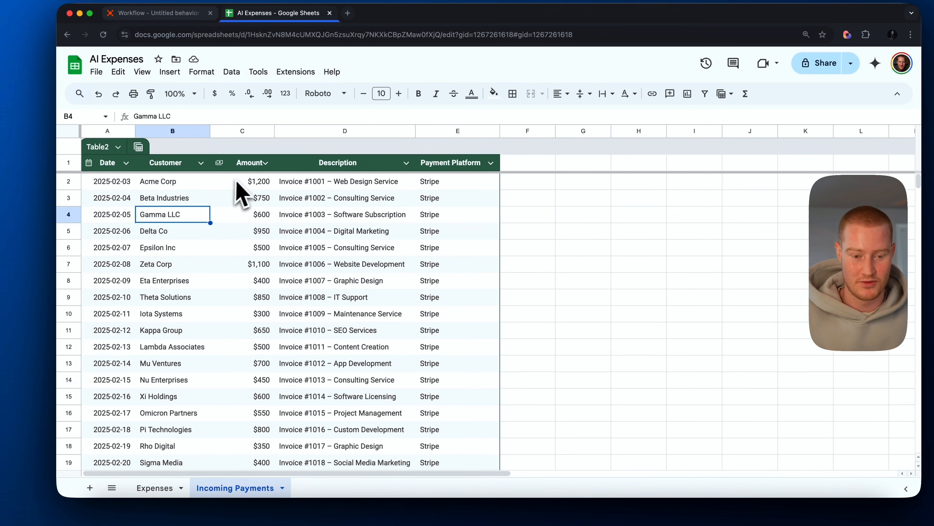
{"action": "left_click_drag", "start_coordinate": [440, 183], "coordinate": [443, 450]}
{"action": "scroll", "coordinate": [445, 441], "scroll_direction": "down", "scroll_amount": 4}
{"action": "left_click", "coordinate": [447, 420]}
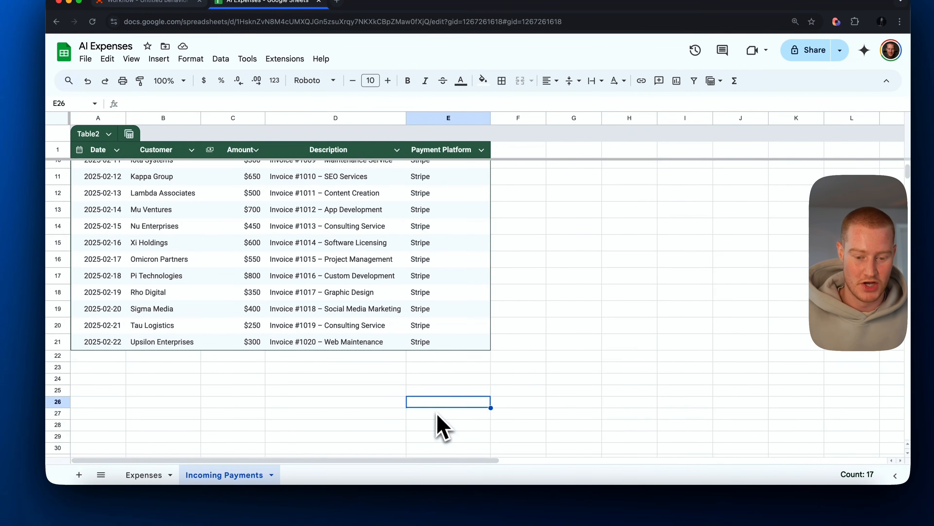
{"action": "scroll", "coordinate": [437, 398], "scroll_direction": "up", "scroll_amount": 4}
- Switch back to the Zapier agent, add a "Data:" line below the email list and begin inserting a Google Sheets data source there
{"action": "left_click", "coordinate": [164, 2]}
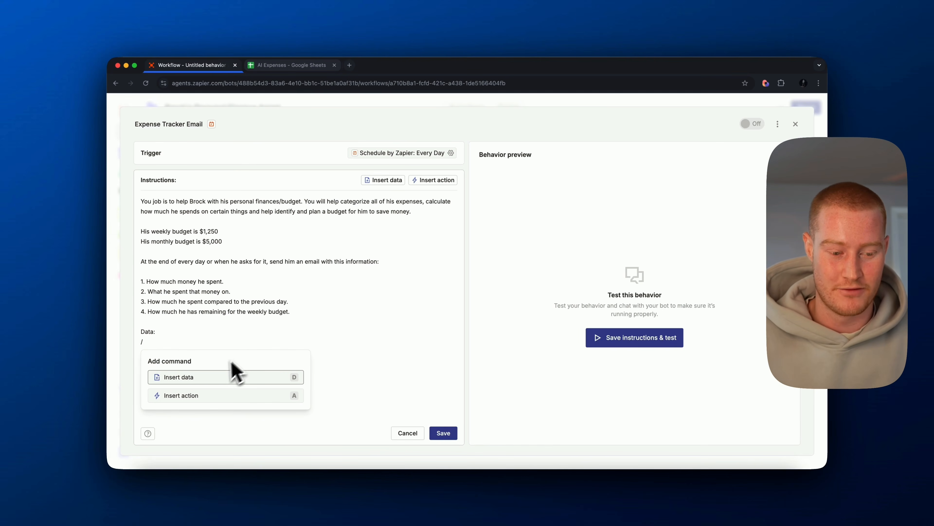
{"action": "left_click", "coordinate": [212, 378]}
{"action": "left_click", "coordinate": [186, 405]}
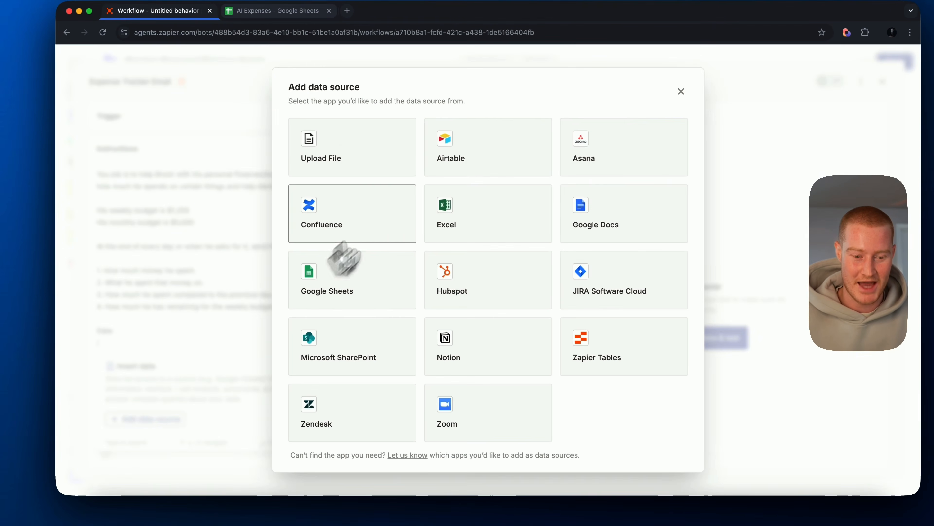
{"action": "left_click", "coordinate": [337, 287]}
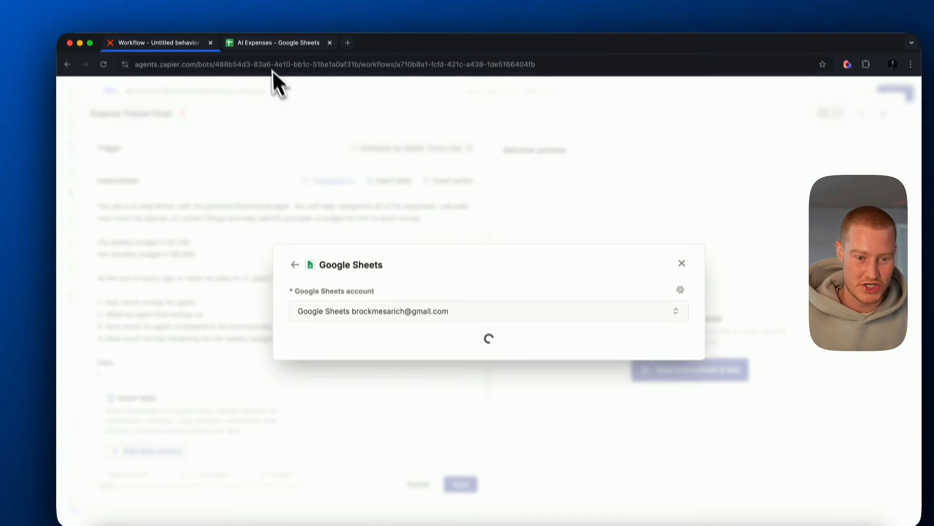
- Choose the AI Expenses spreadsheet with its Expenses and Incoming Payments worksheets and add it as the data source
{"action": "left_click", "coordinate": [278, 42]}
{"action": "left_click", "coordinate": [177, 42]}
{"action": "left_click", "coordinate": [353, 283]}
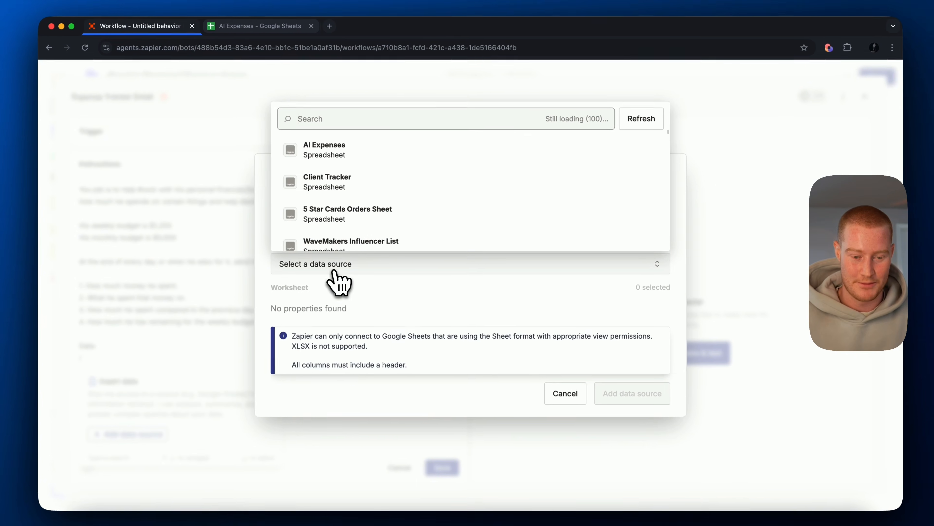
{"action": "left_click", "coordinate": [359, 150]}
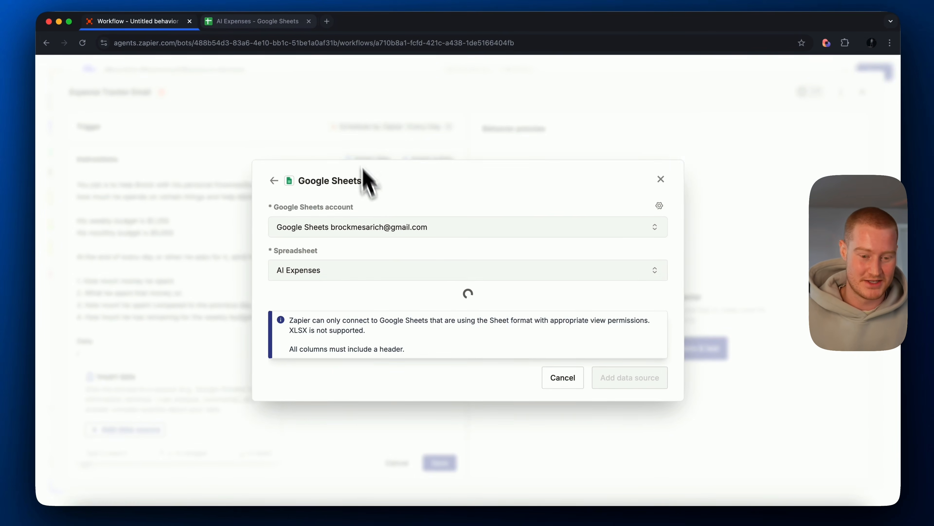
{"action": "left_click", "coordinate": [285, 307]}
{"action": "left_click", "coordinate": [336, 326]}
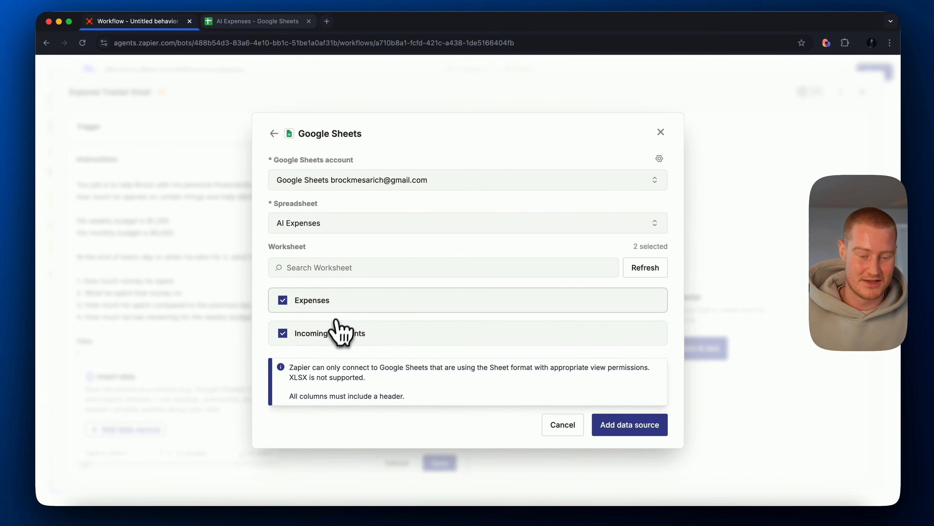
{"action": "left_click", "coordinate": [629, 423]}
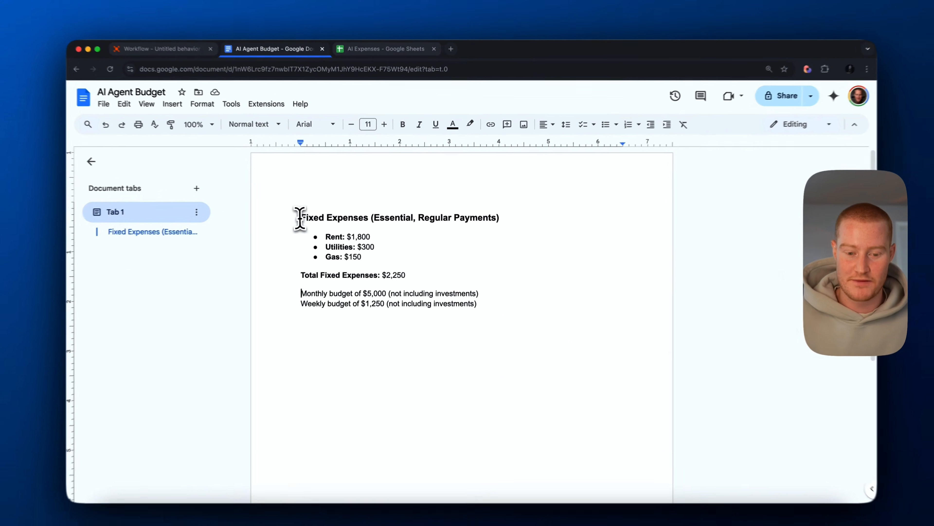
- Review the fixed expenses and the monthly and weekly budgets in the AI Agent Budget document in Google Docs
{"action": "left_click_drag", "start_coordinate": [314, 215], "coordinate": [493, 219]}
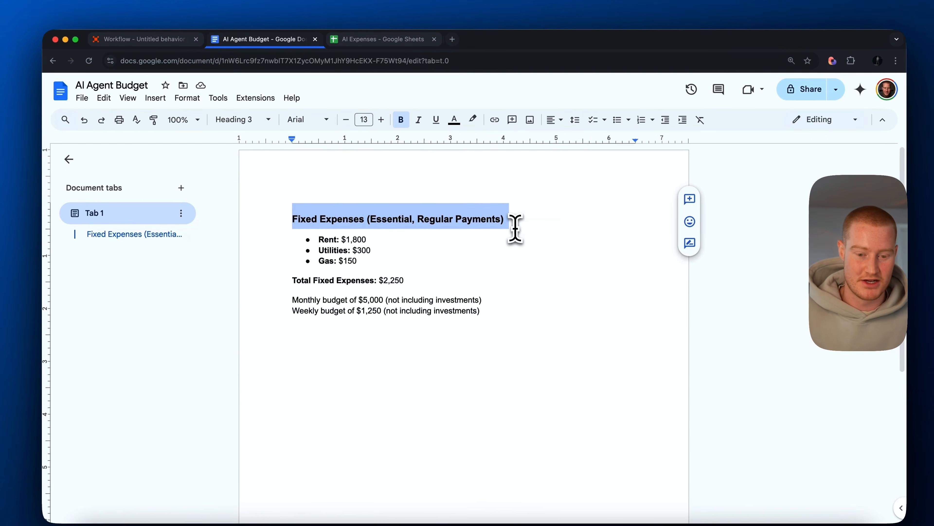
{"action": "left_click", "coordinate": [487, 249]}
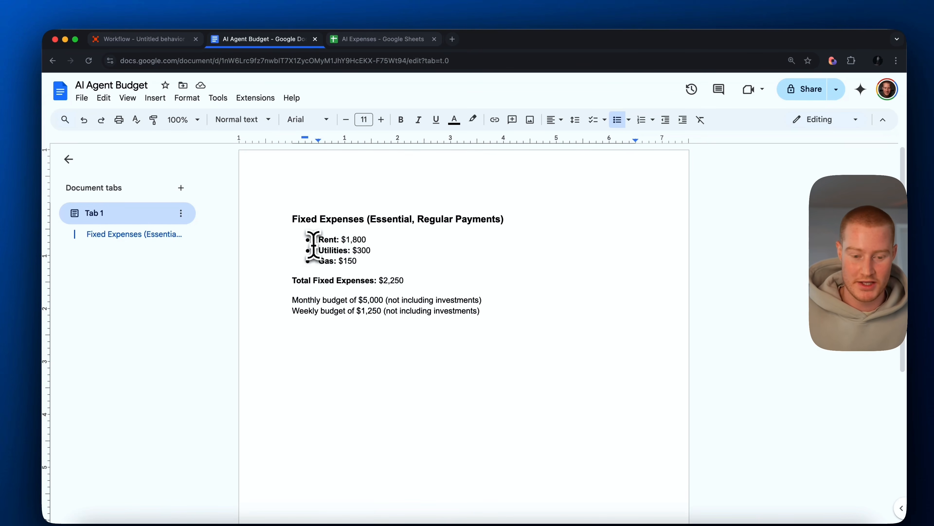
{"action": "left_click_drag", "start_coordinate": [315, 238], "coordinate": [383, 283]}
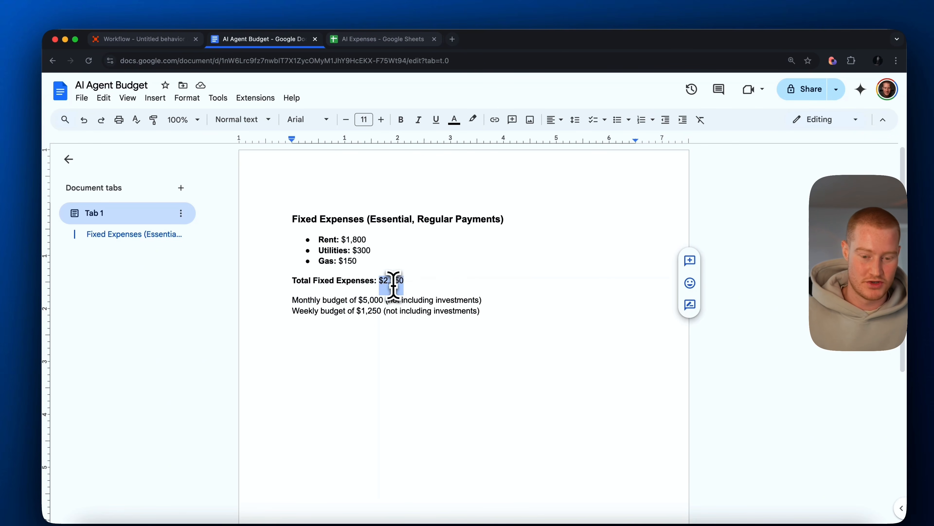
{"action": "left_click_drag", "start_coordinate": [294, 300], "coordinate": [485, 309]}
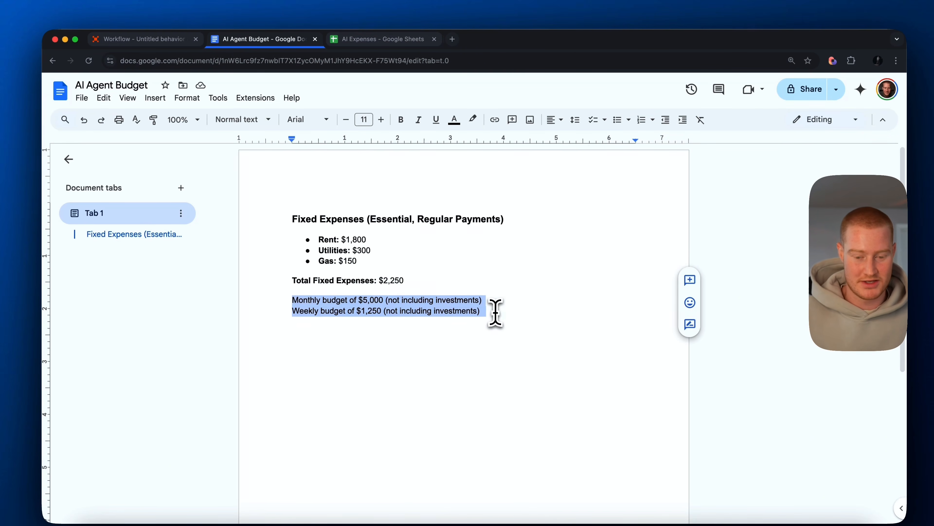
{"action": "left_click", "coordinate": [492, 312]}
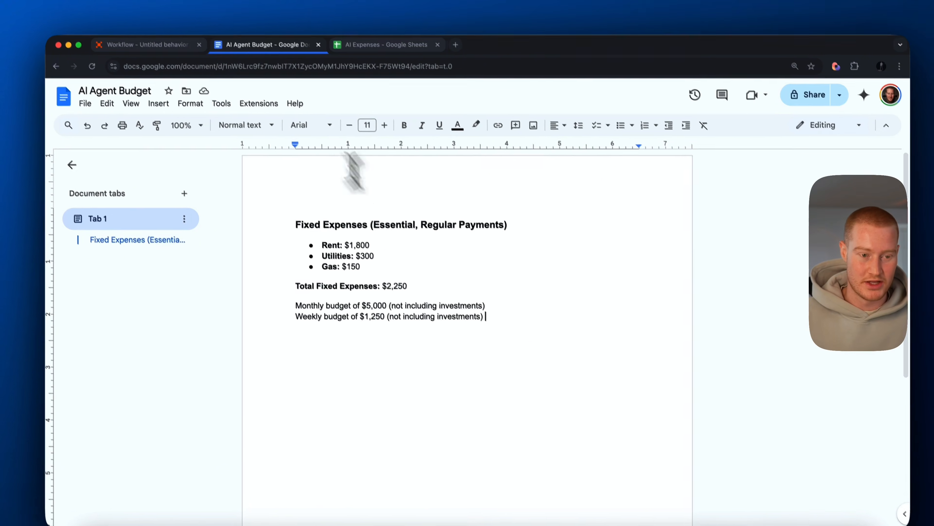
- Switch back to the Zapier agent and insert the AI Agent Budget Google Docs document as a data source below AI Expenses
{"action": "left_click", "coordinate": [175, 63]}
{"action": "type", "text": "/"}
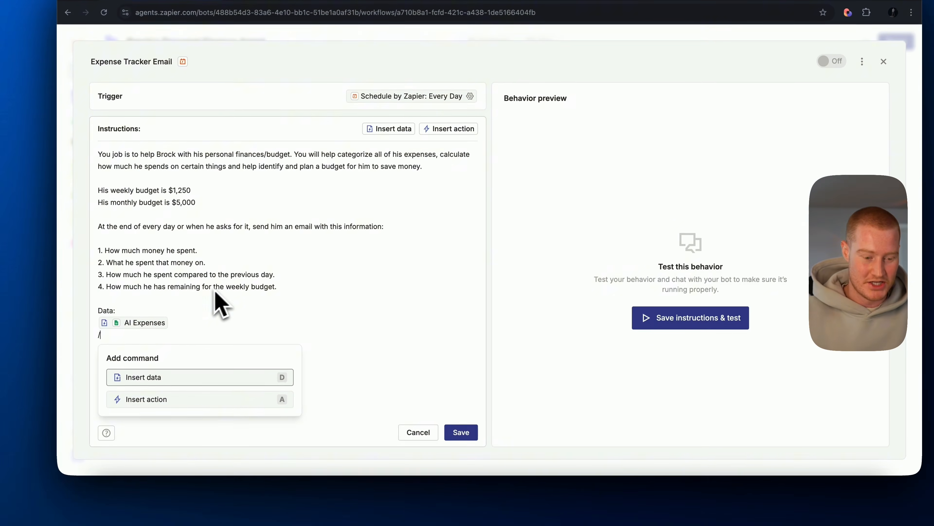
{"action": "left_click", "coordinate": [195, 384]}
{"action": "left_click", "coordinate": [157, 415]}
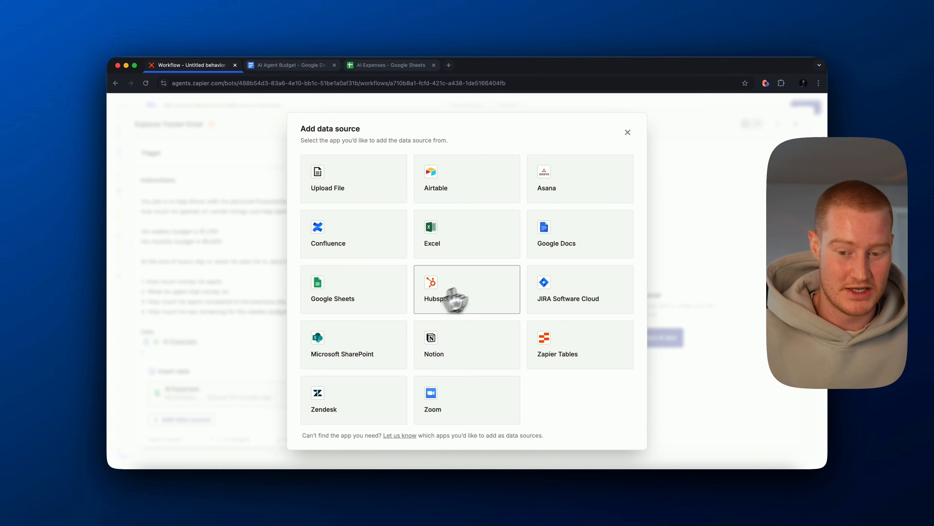
{"action": "left_click", "coordinate": [556, 235]}
{"action": "left_click", "coordinate": [383, 306]}
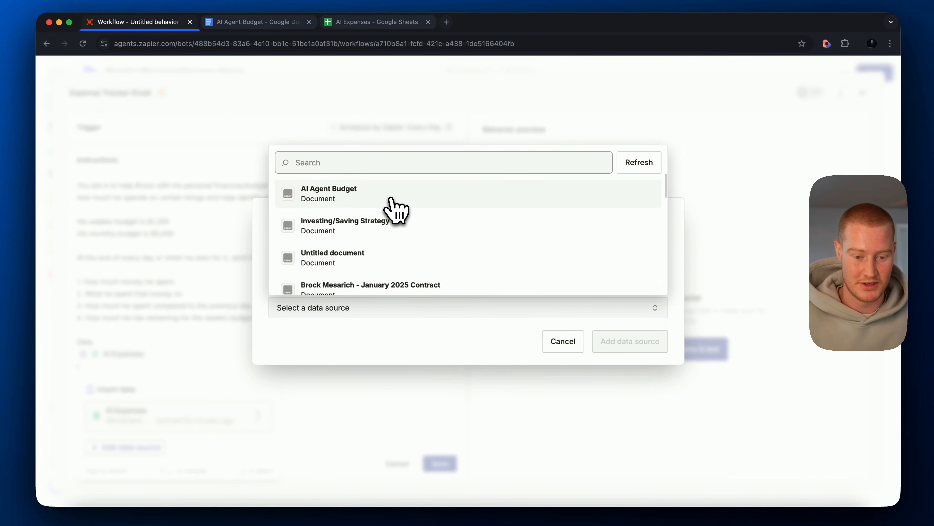
{"action": "left_click", "coordinate": [392, 193]}
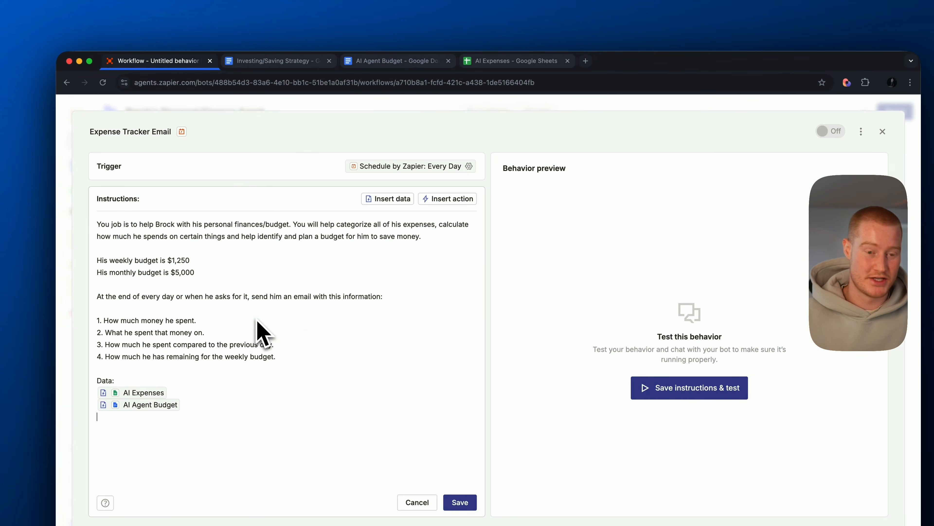
- Review the savings percentage and its category split in the Investing/Saving Strategy document in Google Docs
{"action": "left_click", "coordinate": [279, 61]}
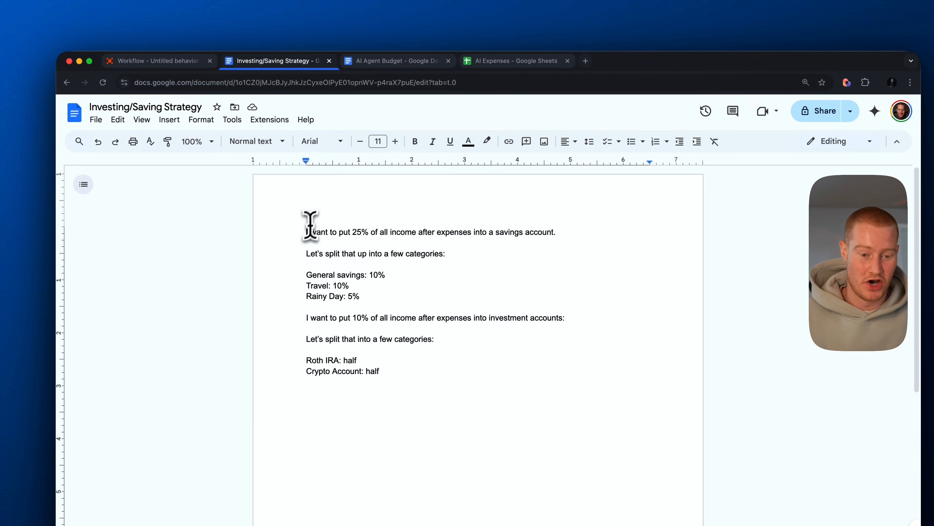
{"action": "left_click_drag", "start_coordinate": [311, 226], "coordinate": [552, 248]}
{"action": "double_click", "coordinate": [582, 271]}
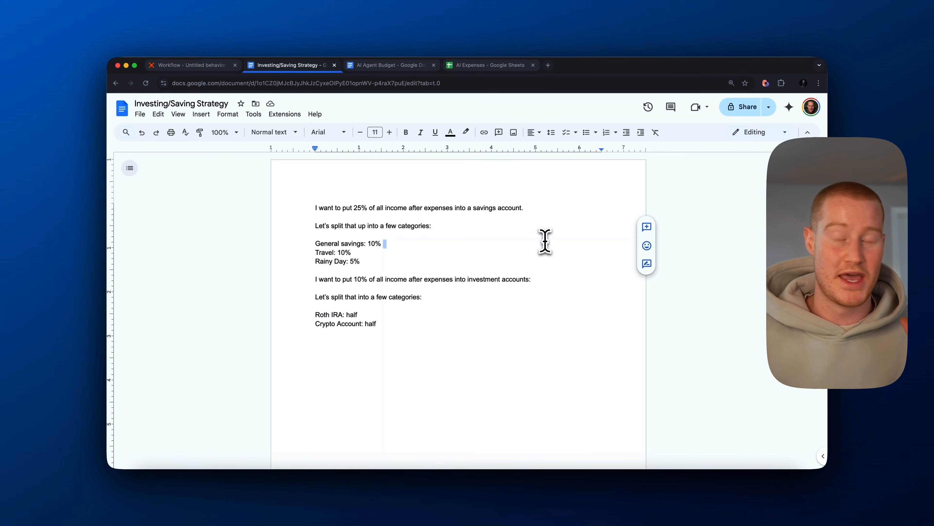
{"action": "scroll", "coordinate": [530, 228], "scroll_direction": "down", "scroll_amount": 5}
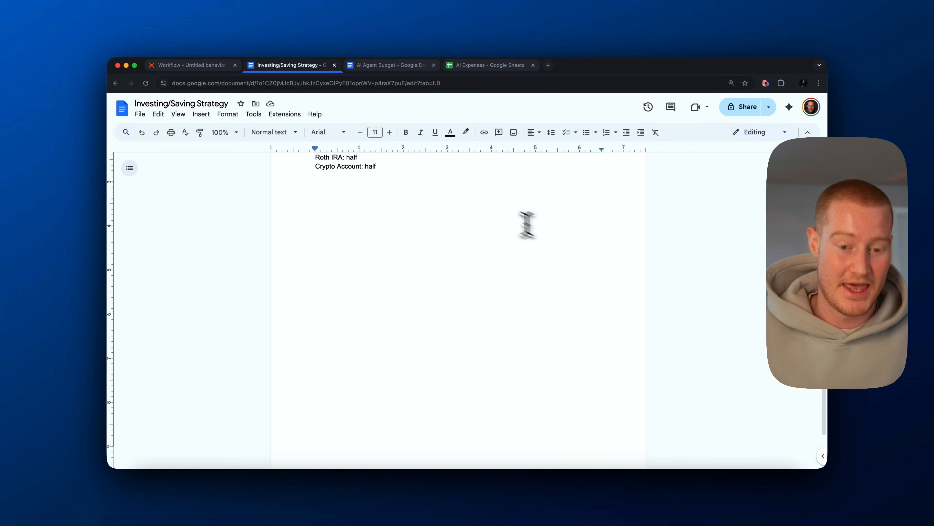
{"action": "scroll", "coordinate": [478, 224], "scroll_direction": "up", "scroll_amount": 5}
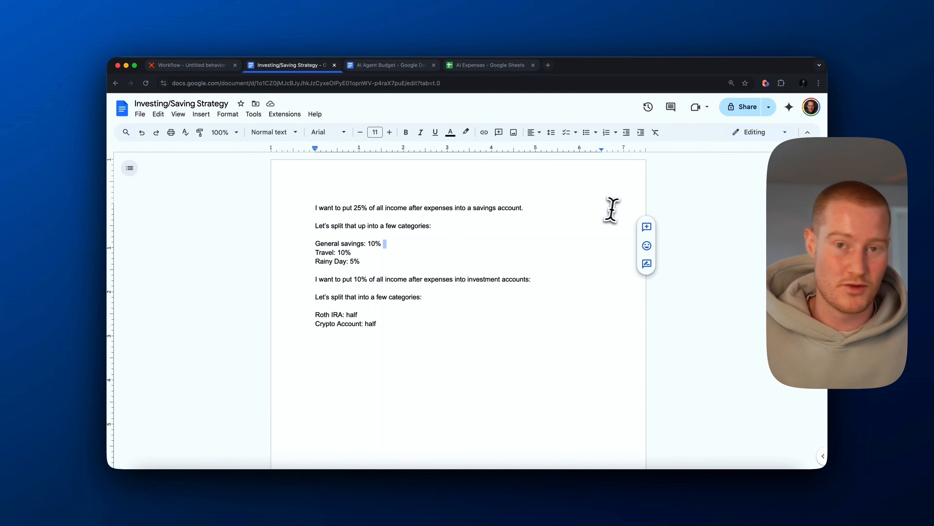
{"action": "left_click_drag", "start_coordinate": [315, 207], "coordinate": [531, 208]}
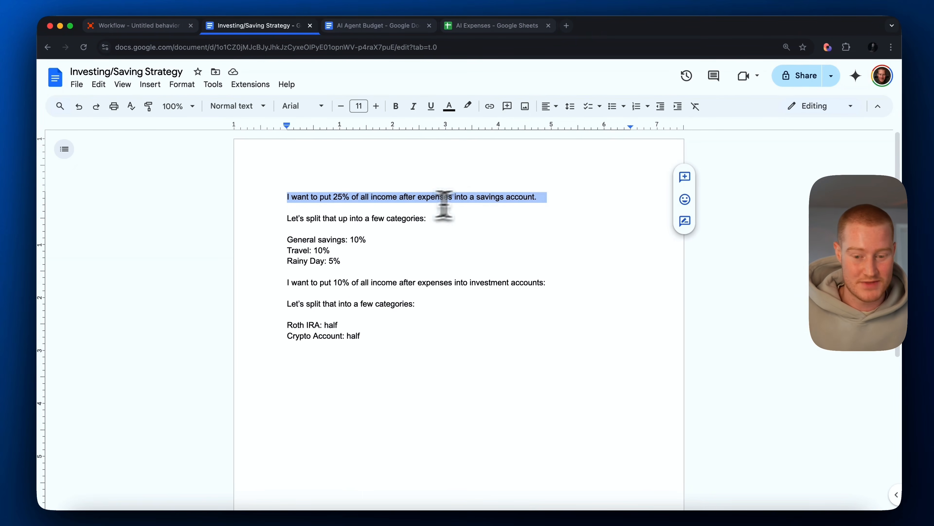
{"action": "left_click_drag", "start_coordinate": [287, 218], "coordinate": [408, 219]}
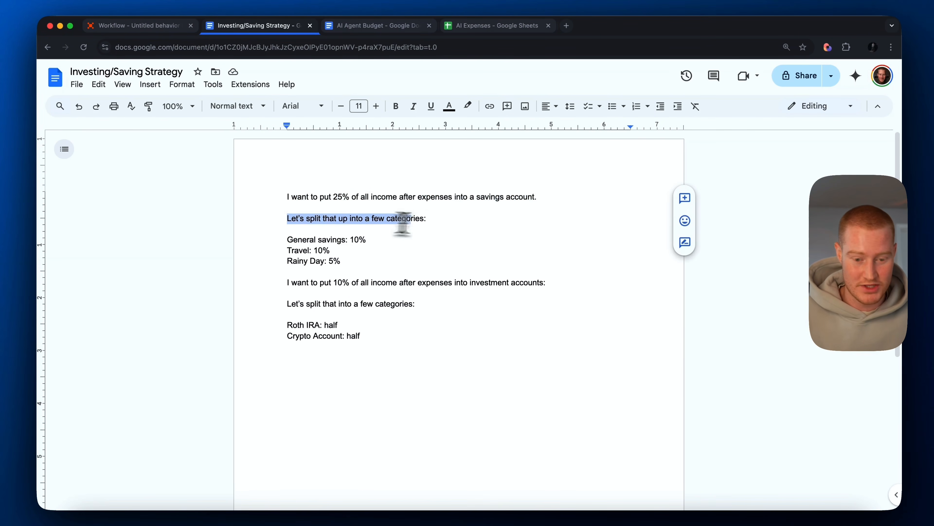
{"action": "left_click", "coordinate": [441, 233]}
{"action": "mouse_move", "coordinate": [288, 242]}
{"action": "left_mouse_down"}
{"action": "mouse_move", "coordinate": [396, 250]}
{"action": "mouse_move", "coordinate": [288, 254]}
{"action": "left_mouse_up"}
{"action": "left_click_drag", "start_coordinate": [377, 262], "coordinate": [277, 262]}
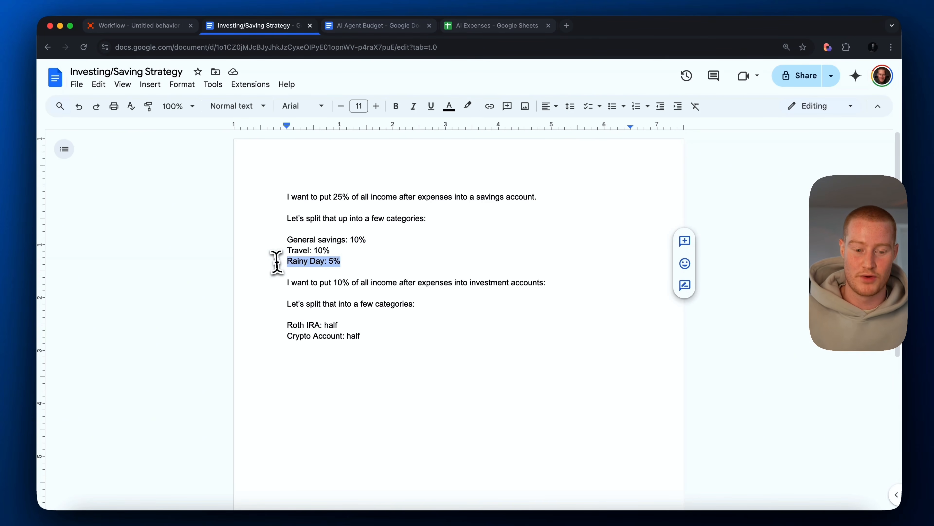
- Review the investment percentage and how it is split between accounts in the Investing/Saving Strategy document
{"action": "left_click", "coordinate": [331, 283]}
{"action": "left_click_drag", "start_coordinate": [298, 284], "coordinate": [478, 284]}
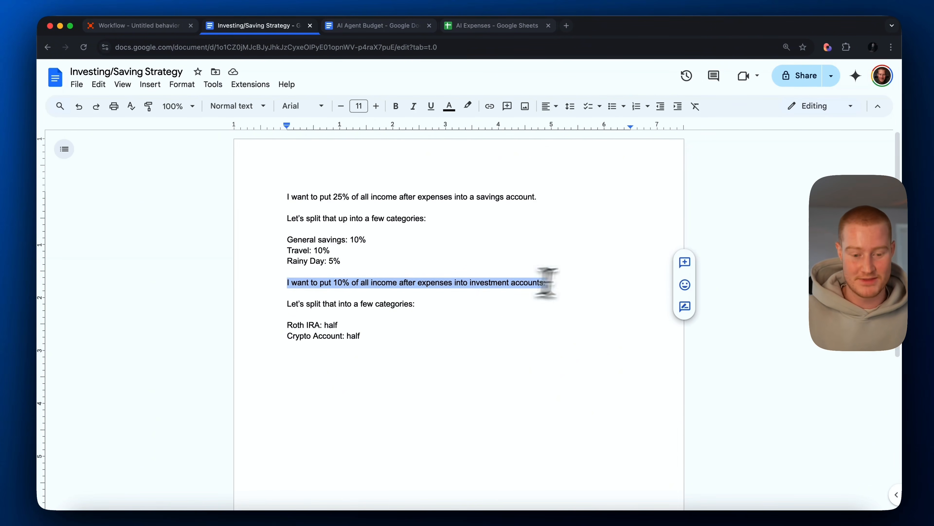
{"action": "left_click_drag", "start_coordinate": [300, 304], "coordinate": [414, 306]}
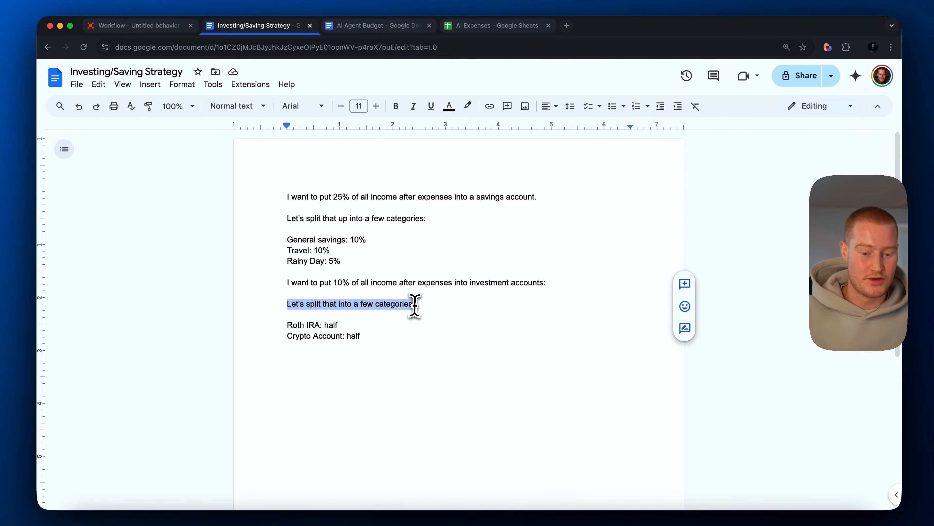
{"action": "left_click", "coordinate": [421, 314]}
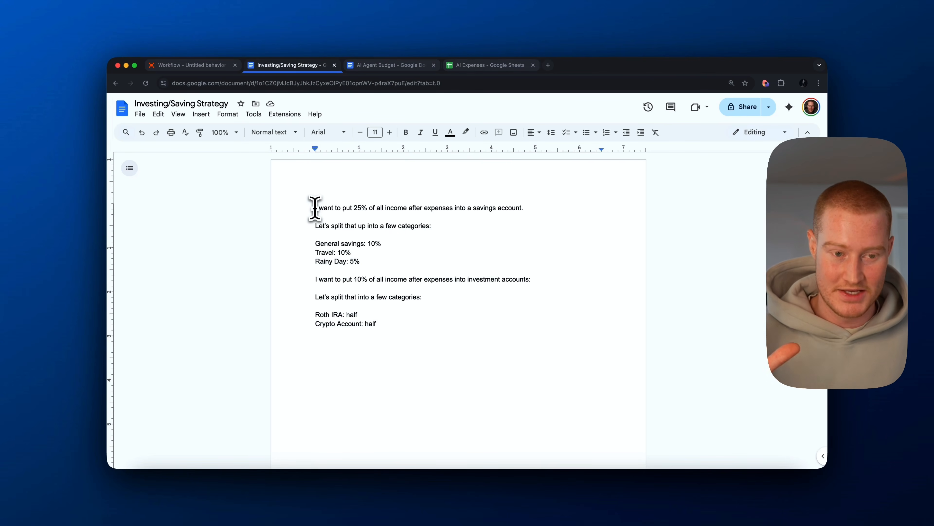
- Switch back to the Zapier agent and insert the Investing/Saving Strategy Google Docs document as a data source below AI Agent Budget
{"action": "left_click", "coordinate": [182, 66]}
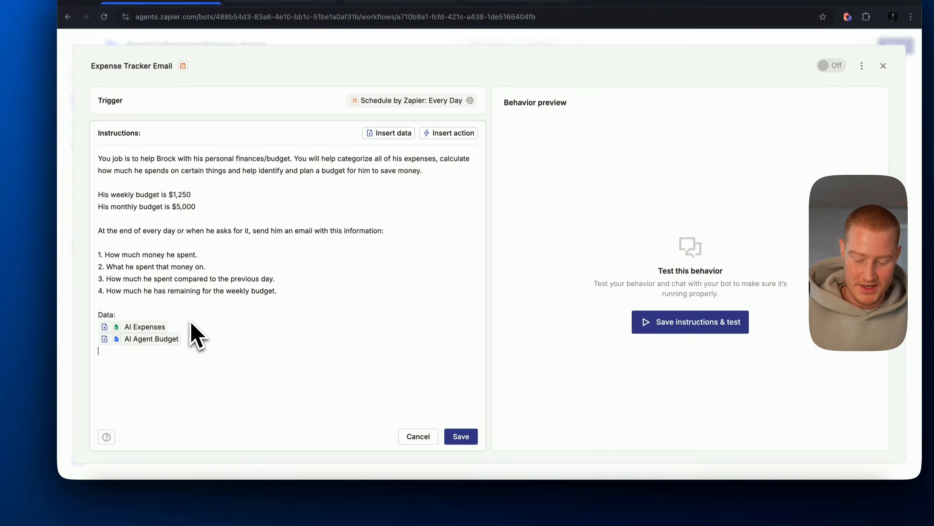
{"action": "type", "text": "/"}
{"action": "left_click", "coordinate": [172, 386]}
{"action": "left_click", "coordinate": [134, 462]}
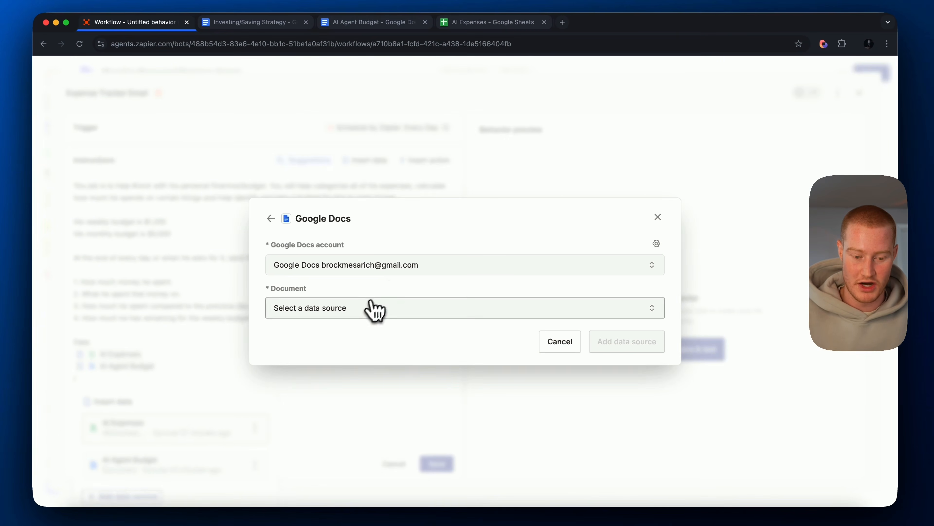
{"action": "left_click", "coordinate": [373, 309]}
{"action": "left_click", "coordinate": [347, 225]}
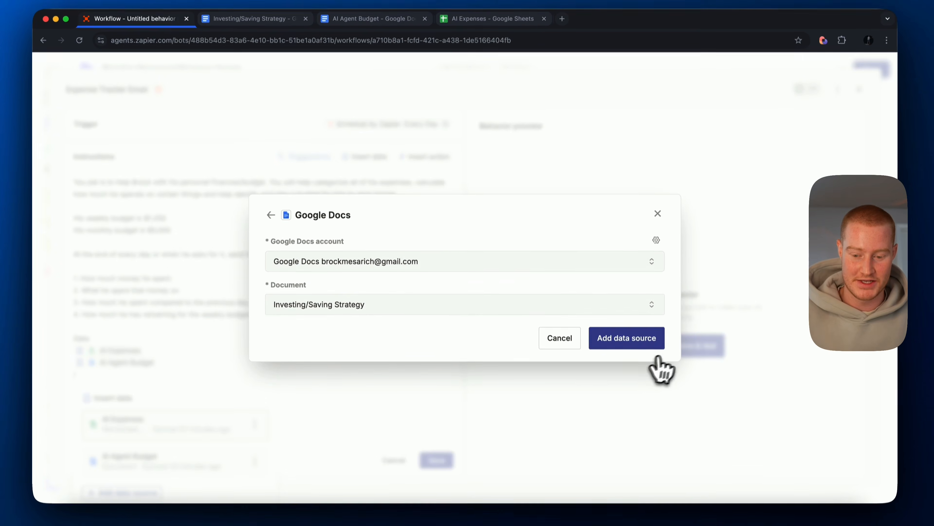
{"action": "left_click", "coordinate": [643, 342]}
{"action": "left_click", "coordinate": [178, 285]}
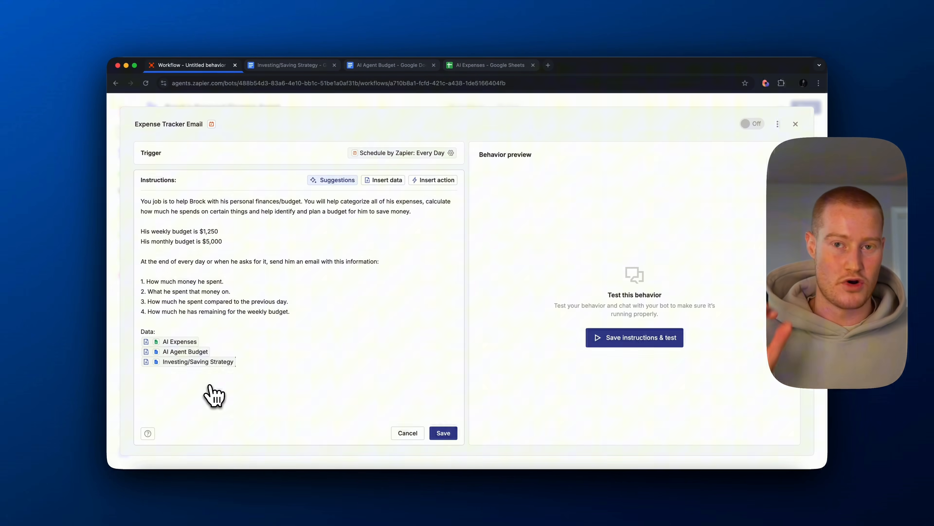
- Add an "Actions:" heading below the data sources and insert the Google Sheets: Get Many Spreadsheet Rows (Advanced) action under it
{"action": "key", "text": "Return"}
{"action": "key", "text": "Return"}
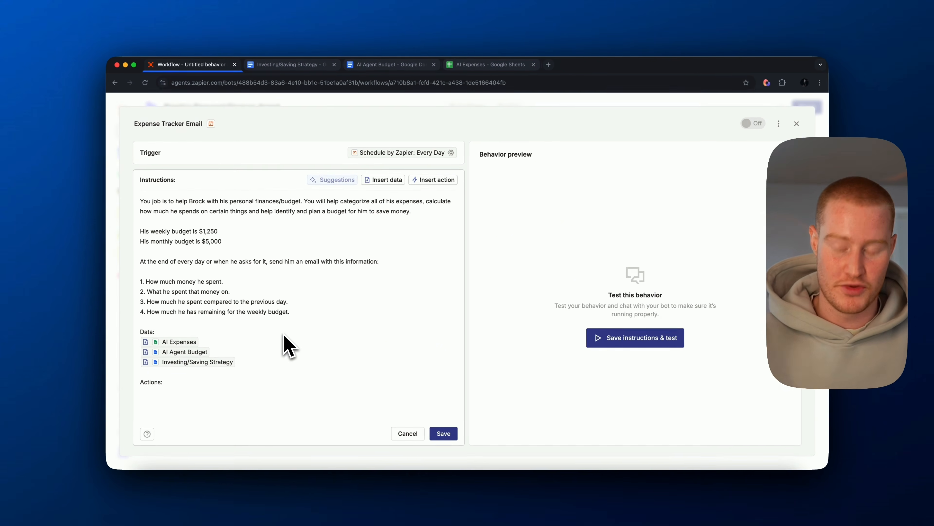
{"action": "type", "text": "/"}
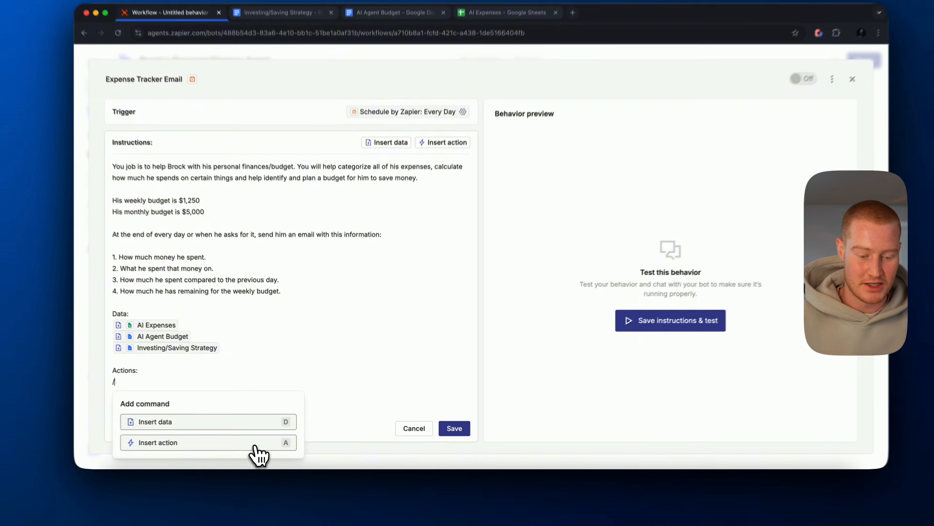
{"action": "left_click", "coordinate": [252, 443]}
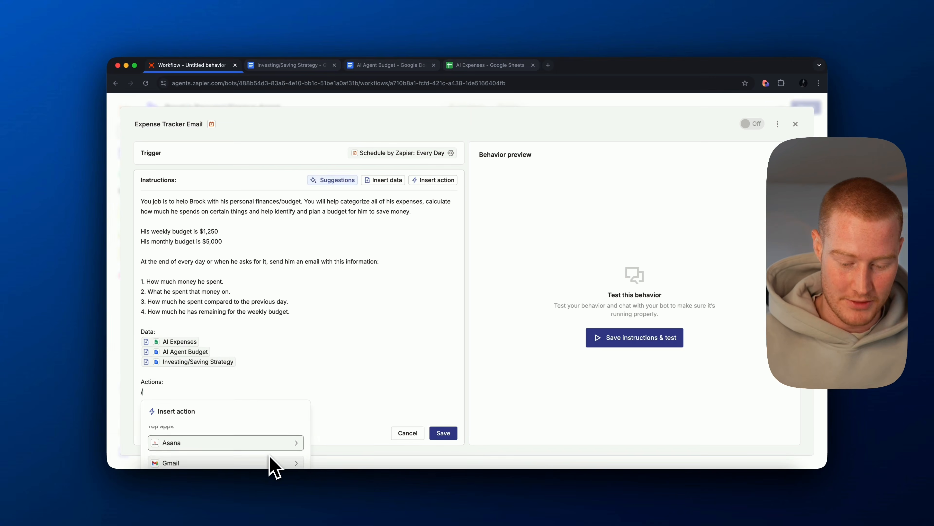
{"action": "type", "text": "goog"}
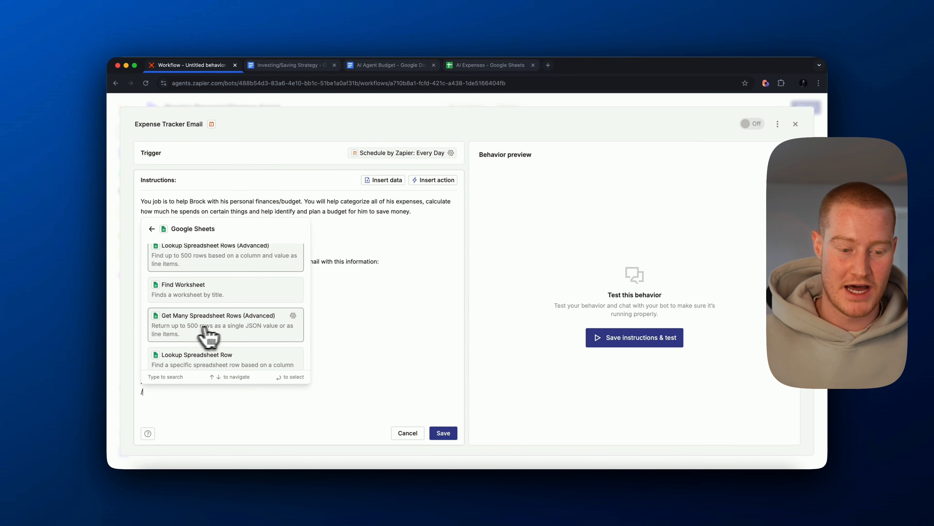
{"action": "left_click", "coordinate": [243, 333]}
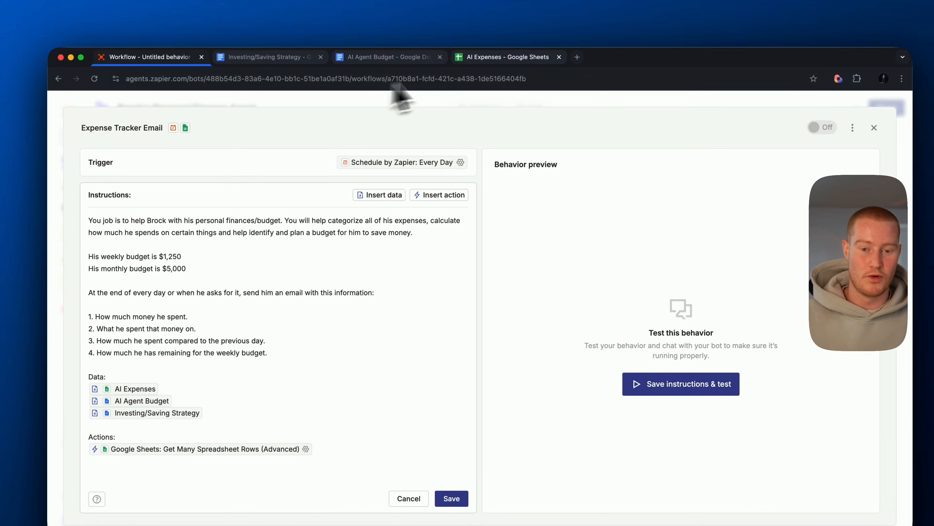
- After a glance at the AI Expenses spreadsheet, set the Google Sheets action's Spreadsheet to the specific value AI Expenses
{"action": "left_click", "coordinate": [489, 64]}
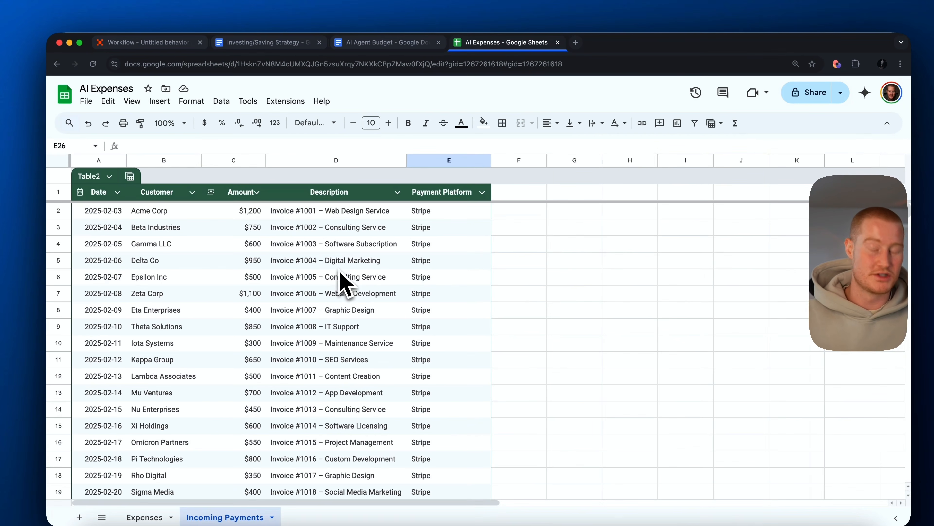
{"action": "left_click", "coordinate": [149, 42]}
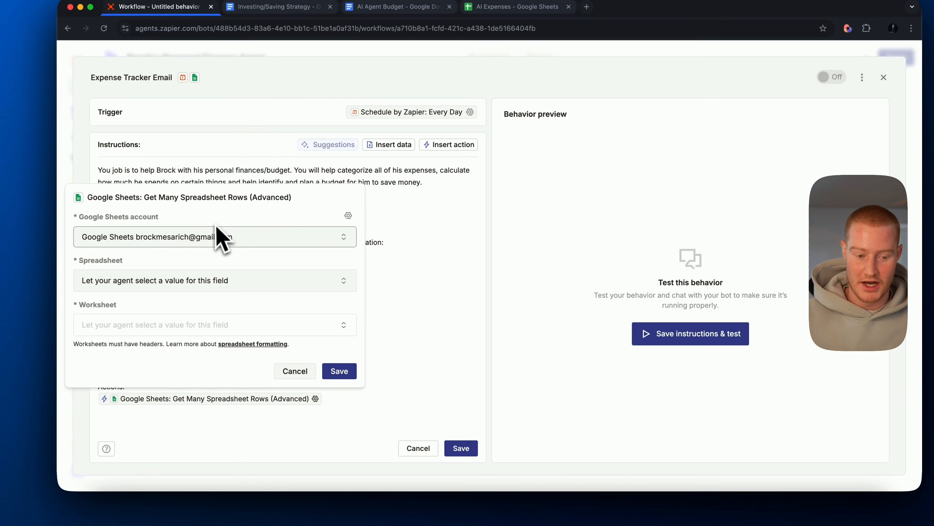
{"action": "left_click", "coordinate": [185, 284]}
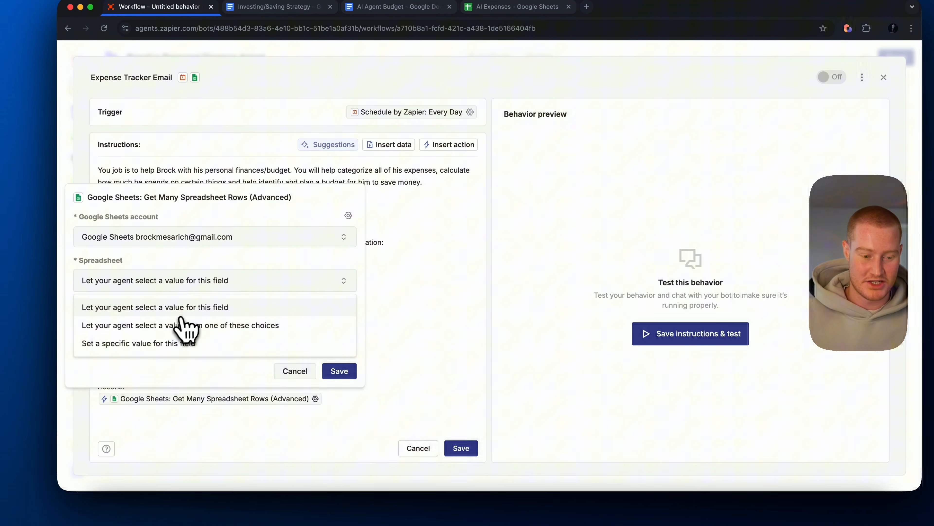
{"action": "left_click", "coordinate": [165, 344]}
{"action": "left_click", "coordinate": [165, 311]}
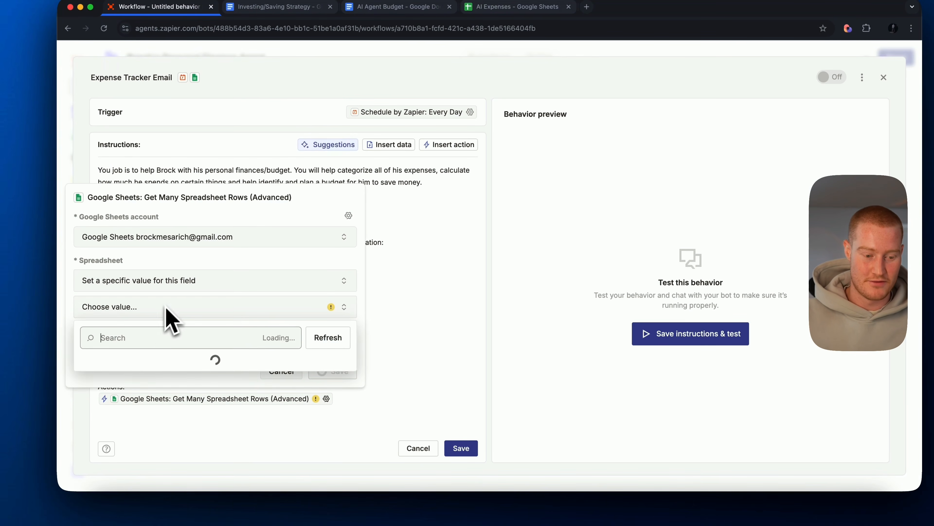
{"action": "scroll", "coordinate": [149, 402], "scroll_direction": "down", "scroll_amount": 1}
{"action": "scroll", "coordinate": [149, 402], "scroll_direction": "up", "scroll_amount": 1}
{"action": "left_click", "coordinate": [151, 366]}
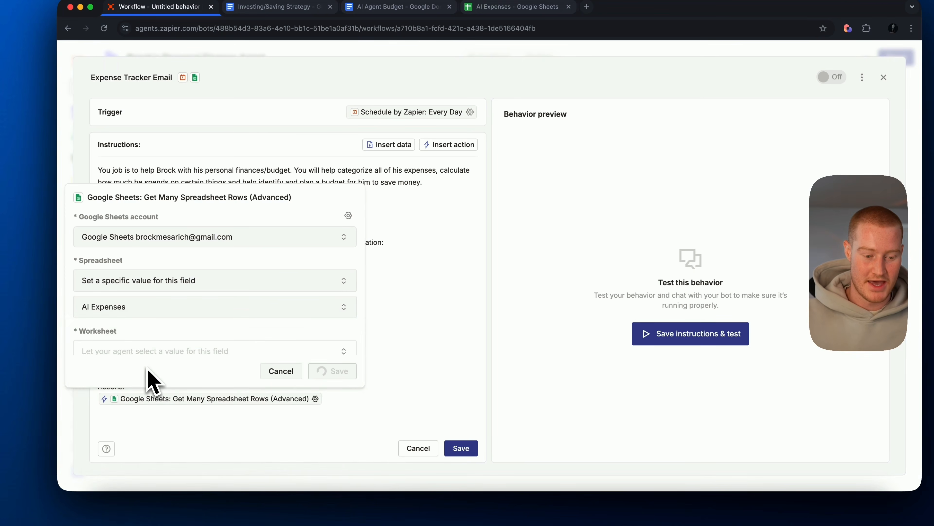
- Leave the Worksheet, Columns and Row count values to the agent and save the Google Sheets action's settings
{"action": "left_click", "coordinate": [189, 351]}
{"action": "left_click", "coordinate": [151, 376]}
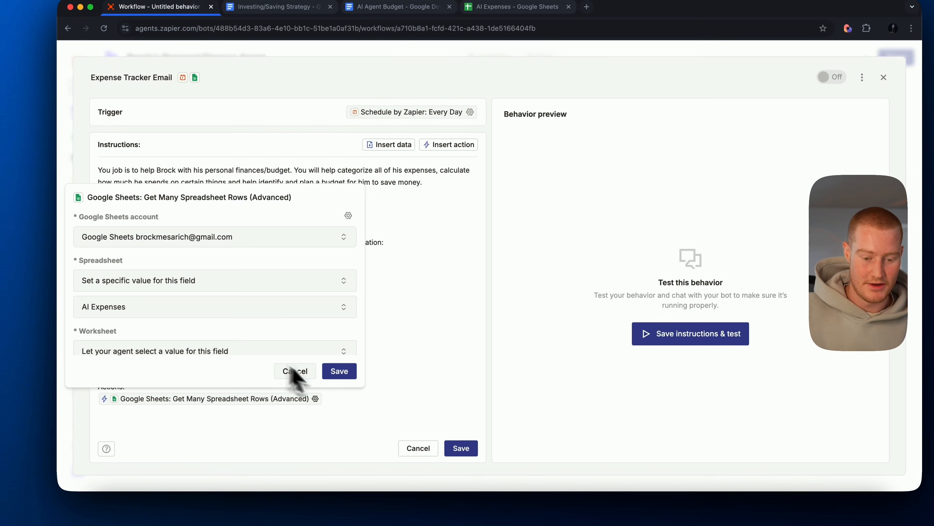
{"action": "scroll", "coordinate": [221, 327], "scroll_direction": "down", "scroll_amount": 3}
{"action": "scroll", "coordinate": [191, 336], "scroll_direction": "down", "scroll_amount": 3}
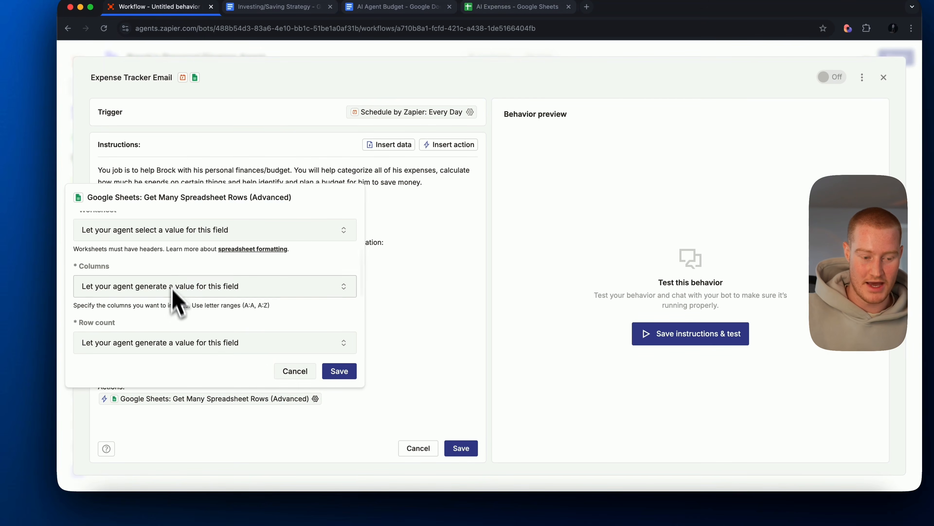
{"action": "left_click", "coordinate": [339, 370]}
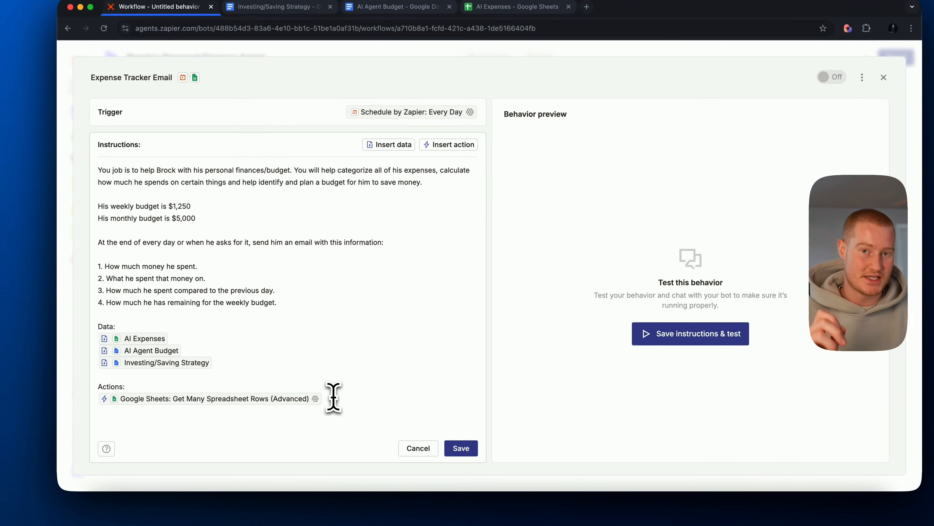
- Insert the Gmail: Send Email action below the Google Sheets action in the instructions
{"action": "type", "text": "/"}
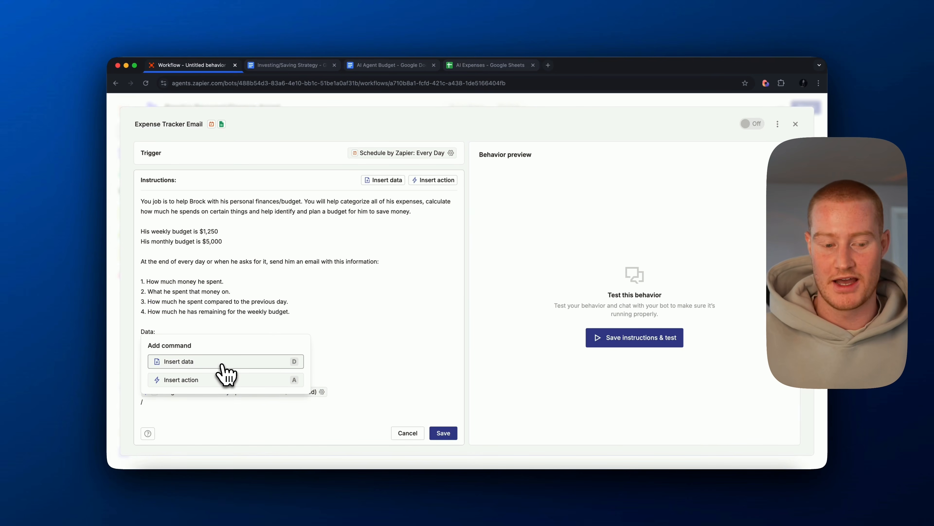
{"action": "left_click", "coordinate": [159, 404]}
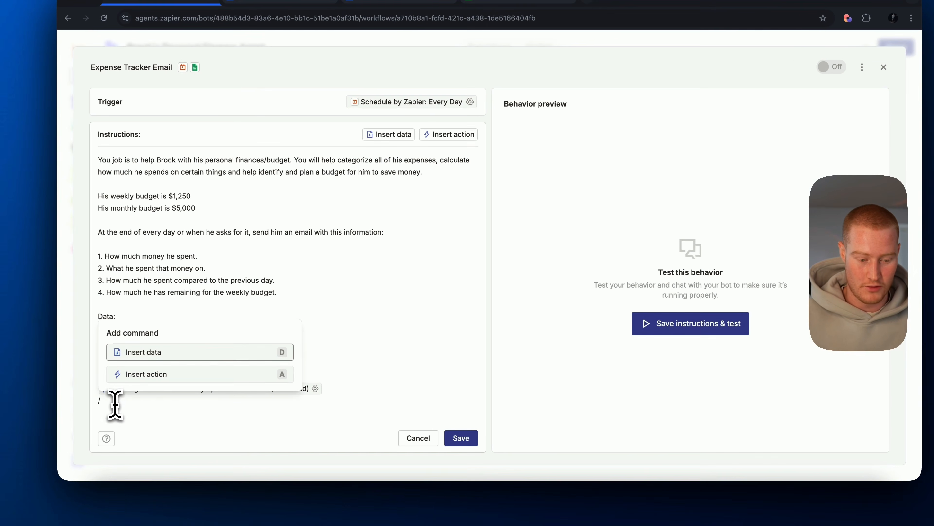
{"action": "left_click", "coordinate": [190, 377]}
{"action": "left_click", "coordinate": [182, 340]}
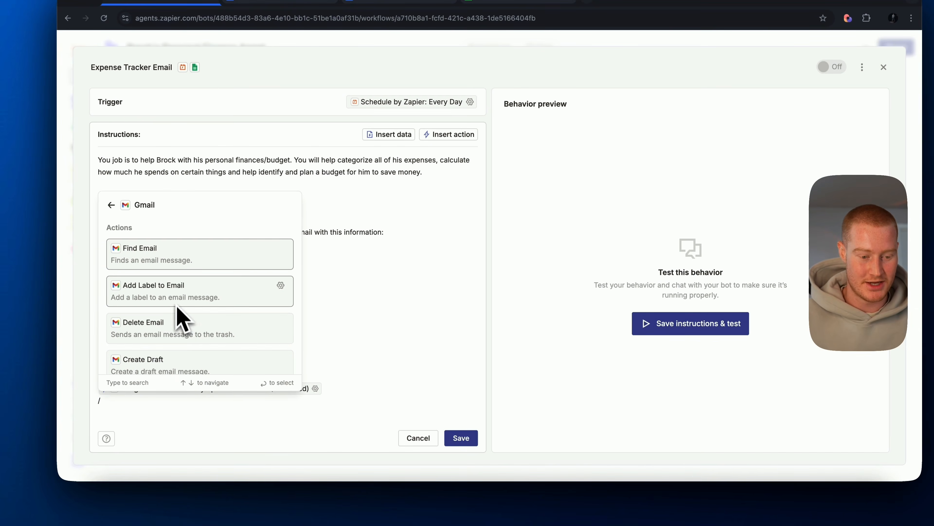
{"action": "scroll", "coordinate": [194, 301], "scroll_direction": "down", "scroll_amount": 5}
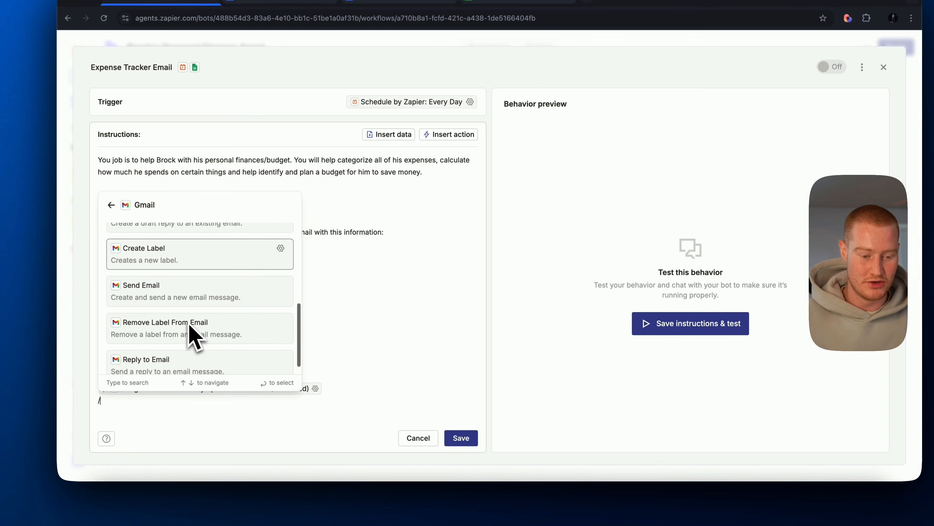
{"action": "left_click", "coordinate": [194, 327]}
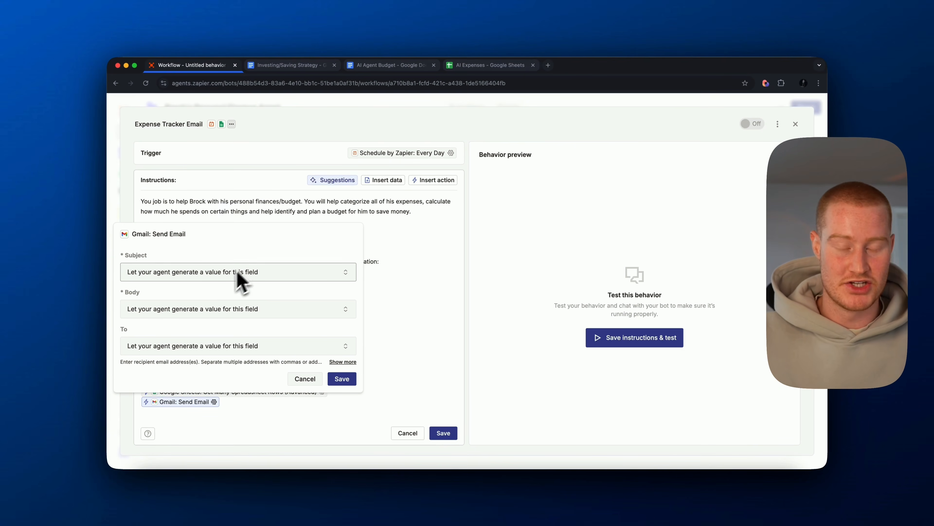
- Set the Send Email action's To field to a specific value, the recipient's own email address, and save the settings
{"action": "left_click", "coordinate": [209, 345]}
{"action": "left_click", "coordinate": [178, 397]}
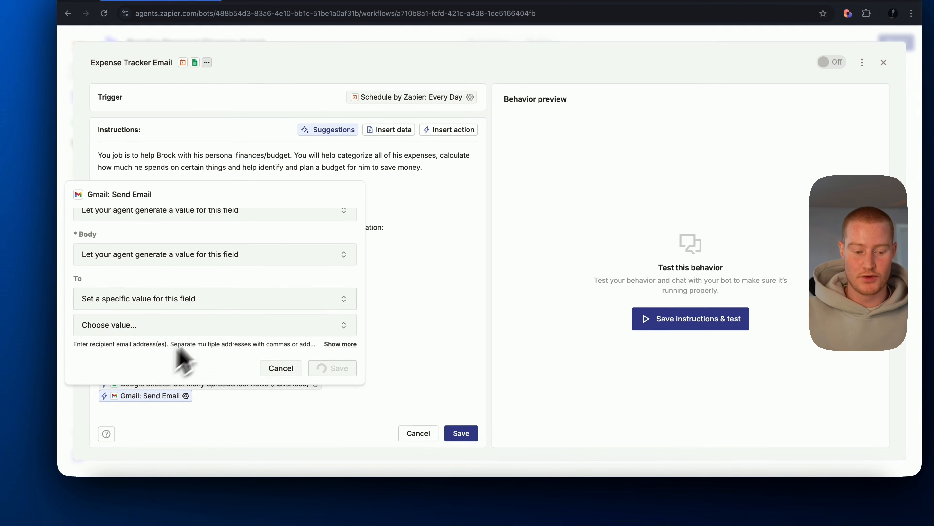
{"action": "left_click", "coordinate": [153, 326]}
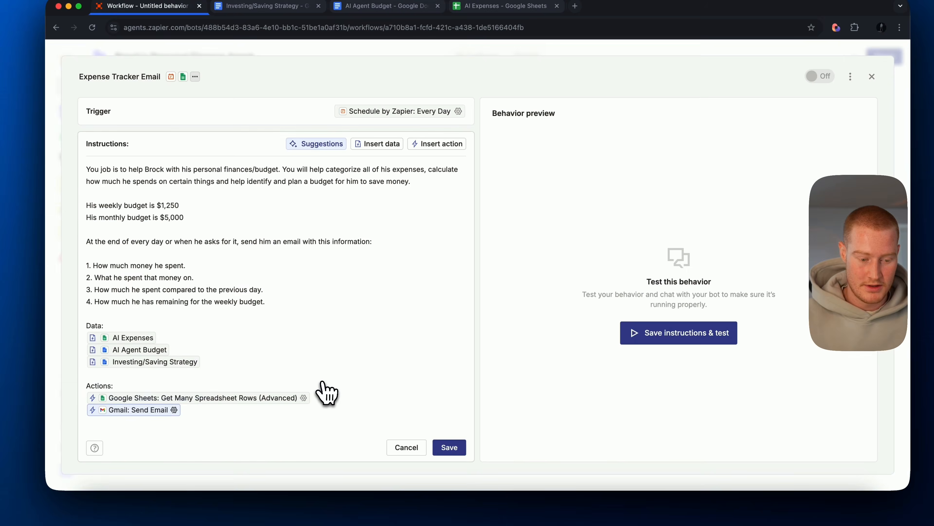
{"action": "left_click", "coordinate": [330, 419]}
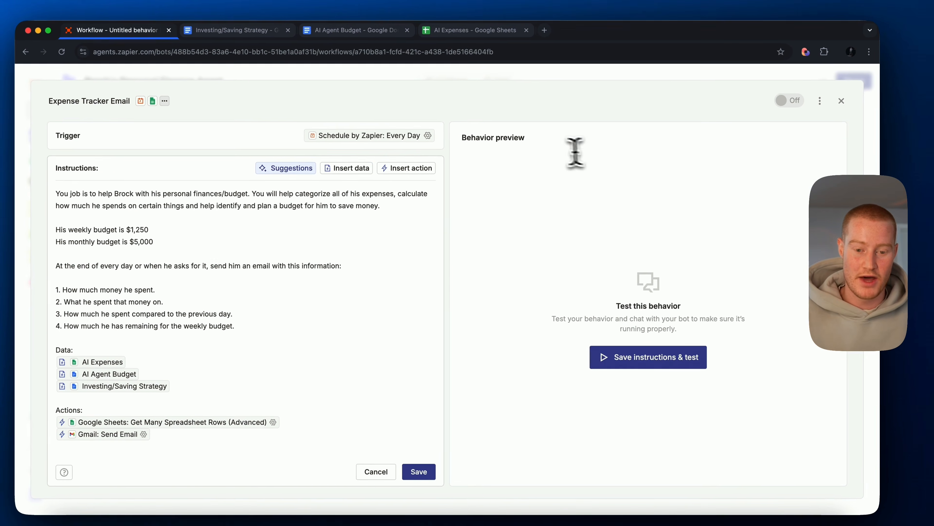
- Save the instructions and start the behavior test, checking the Expenses sheet of the AI Expenses spreadsheet while it runs
{"action": "left_click", "coordinate": [630, 361]}
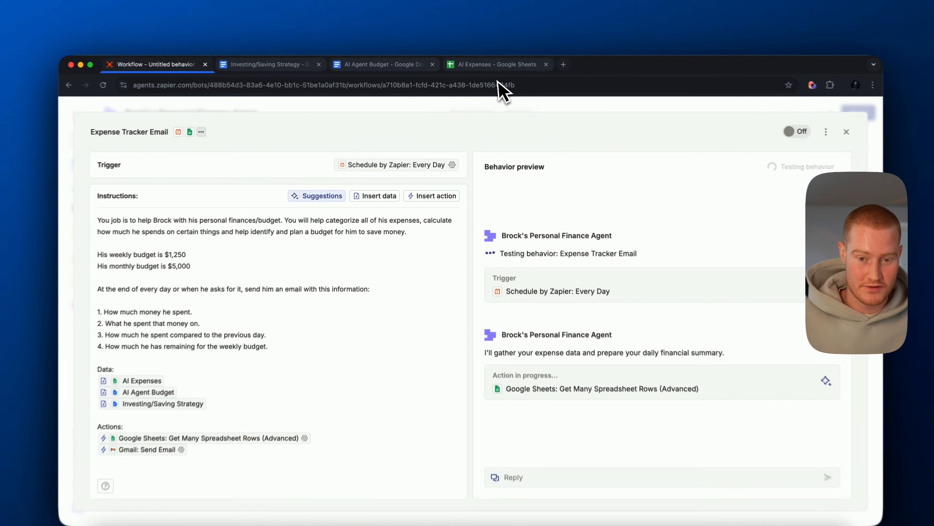
{"action": "left_click", "coordinate": [489, 65]}
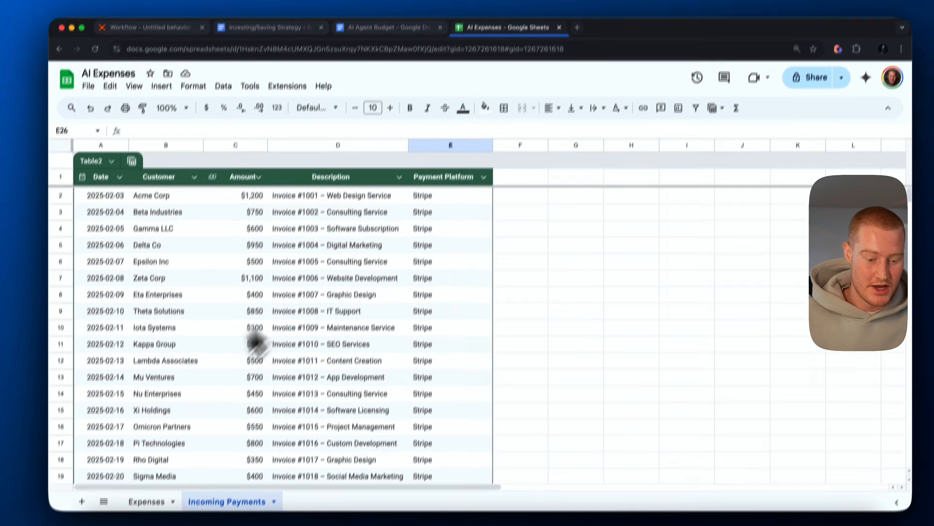
{"action": "left_click", "coordinate": [162, 469]}
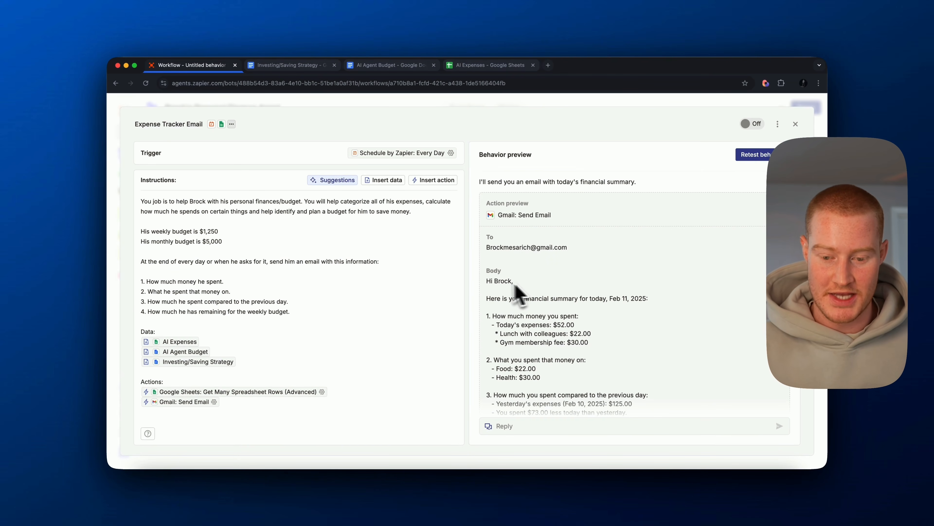
- Review the Gmail action preview in the Zapier agent and approve sending the daily financial summary
{"action": "scroll", "coordinate": [518, 294], "scroll_direction": "down", "scroll_amount": 10}
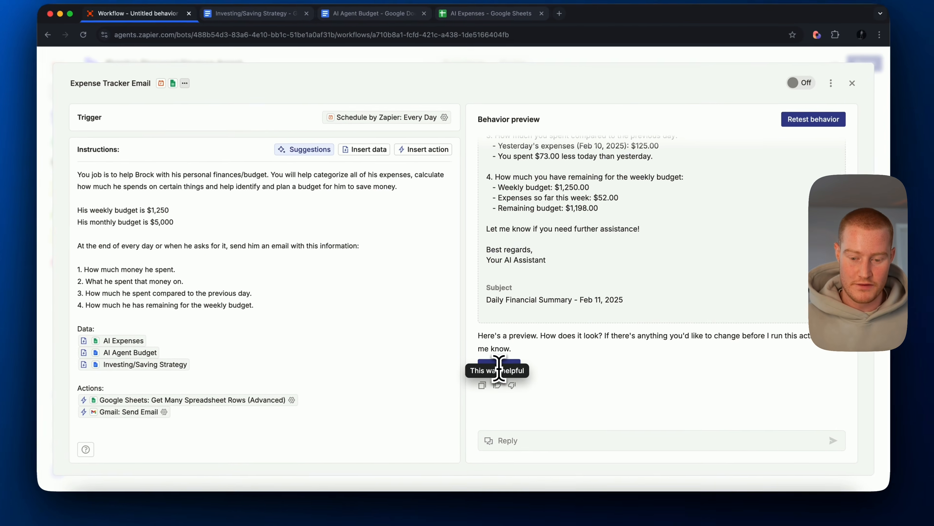
{"action": "left_click", "coordinate": [497, 361]}
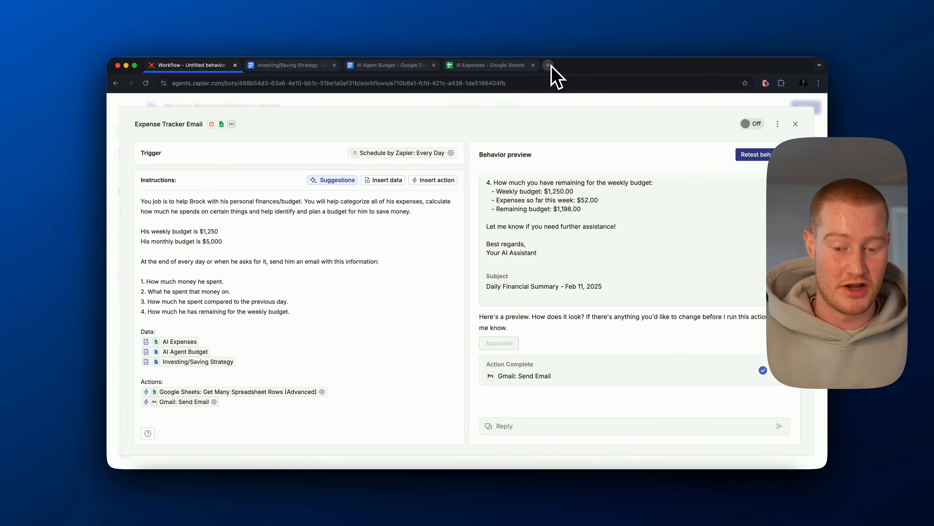
- Open the Daily Financial Summary email in Gmail and review the day's expenses and what the money was spent on
{"action": "left_click", "coordinate": [549, 65]}
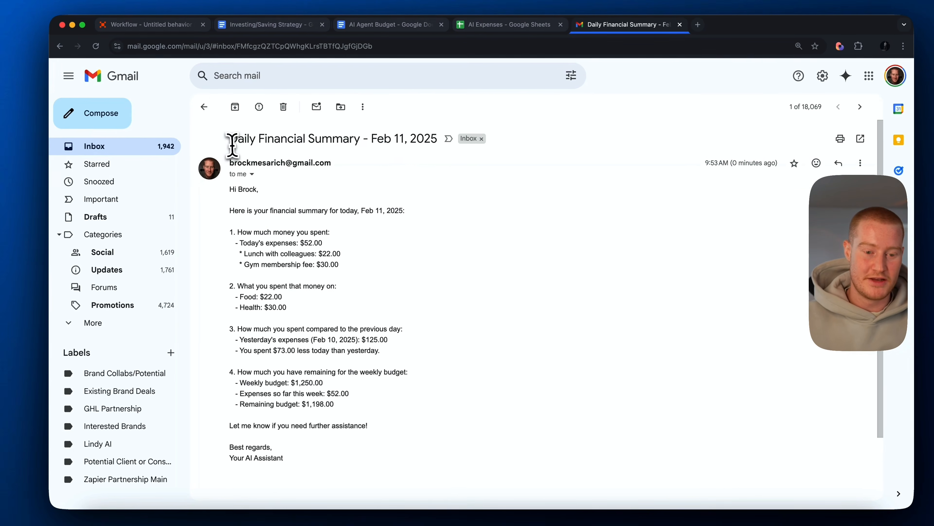
{"action": "left_click_drag", "start_coordinate": [225, 141], "coordinate": [405, 151]}
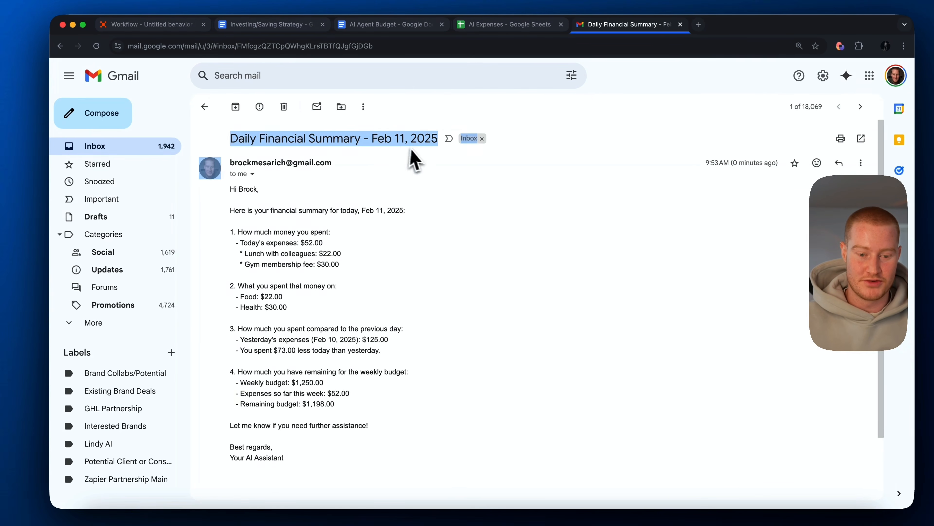
{"action": "left_click", "coordinate": [449, 200]}
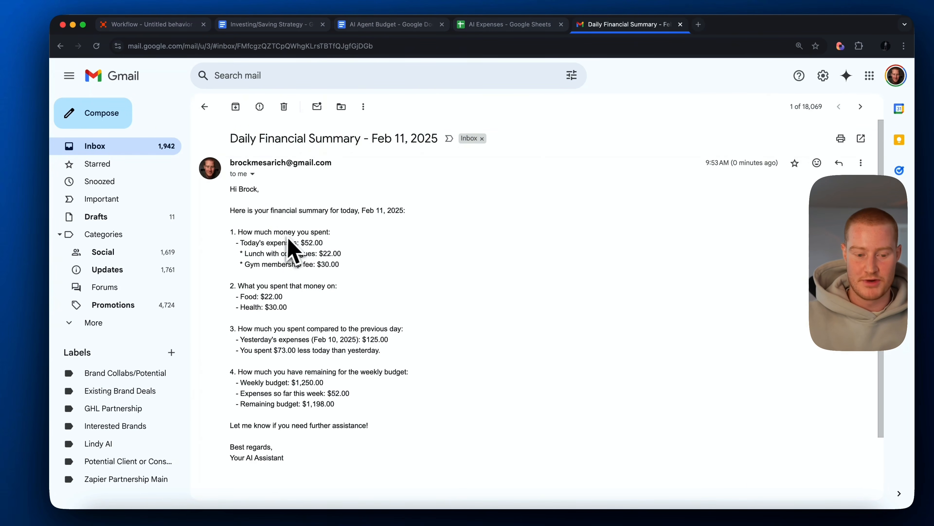
{"action": "left_click_drag", "start_coordinate": [240, 243], "coordinate": [330, 245]}
{"action": "left_click", "coordinate": [335, 256]}
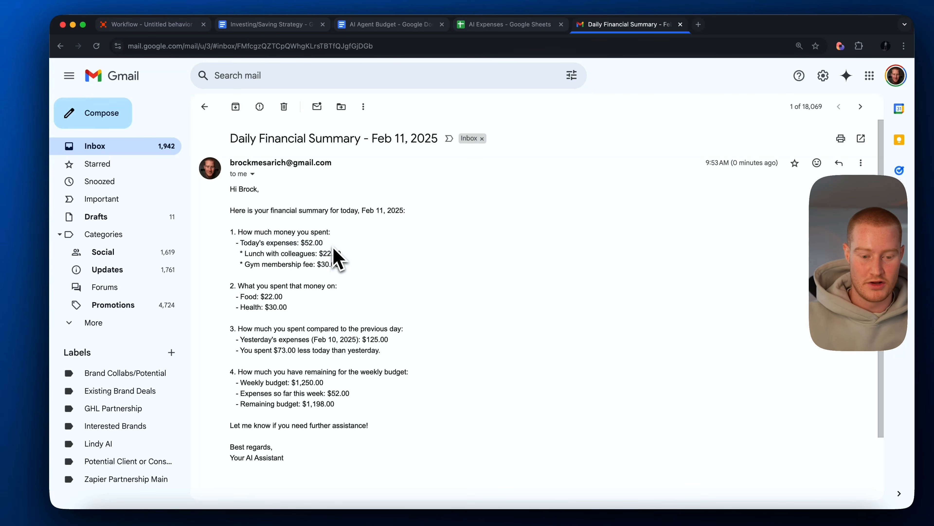
{"action": "left_click_drag", "start_coordinate": [244, 254], "coordinate": [375, 258]}
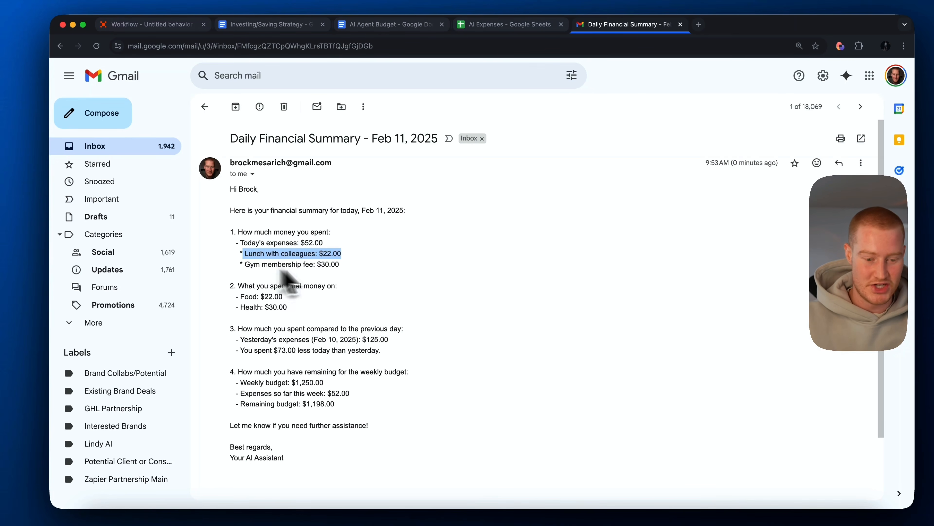
{"action": "scroll", "coordinate": [249, 287], "scroll_direction": "down", "scroll_amount": 1}
{"action": "left_click_drag", "start_coordinate": [241, 288], "coordinate": [284, 288]}
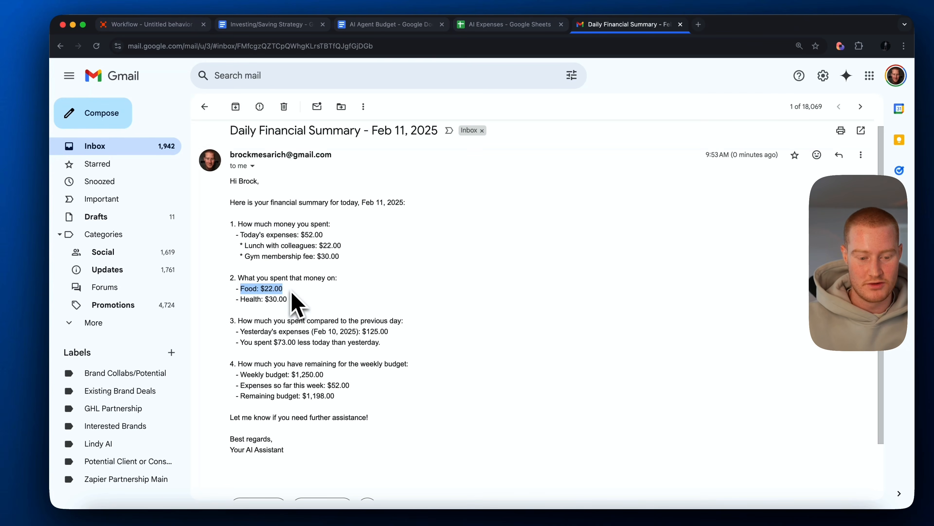
{"action": "left_click", "coordinate": [295, 319]}
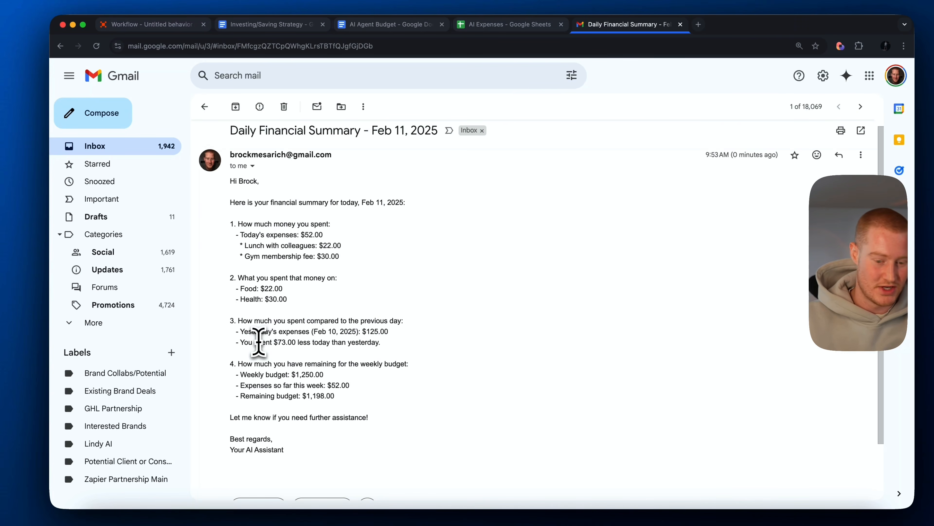
- Review the comparison with the previous day's spending and the remaining weekly budget in the summary email
{"action": "left_click_drag", "start_coordinate": [259, 342], "coordinate": [348, 351]}
{"action": "left_click", "coordinate": [406, 355]}
{"action": "scroll", "coordinate": [407, 355], "scroll_direction": "down", "scroll_amount": 2}
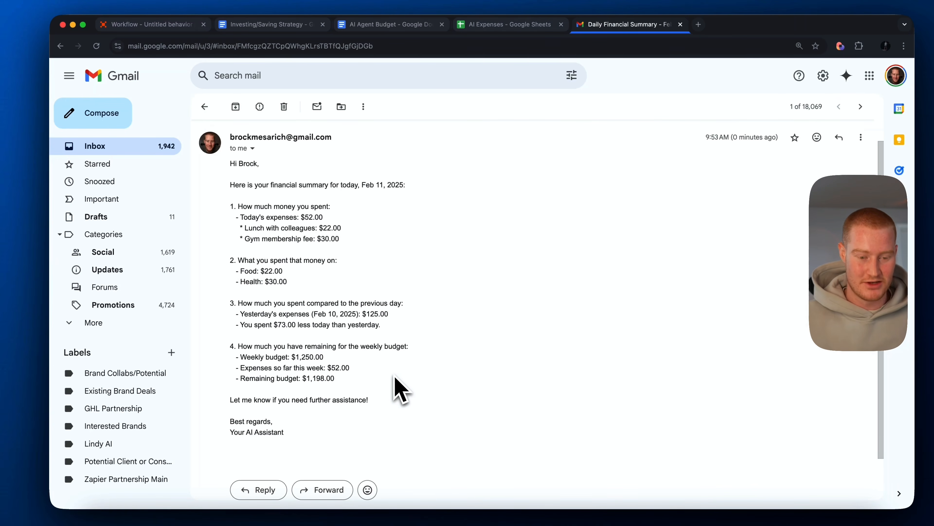
{"action": "scroll", "coordinate": [395, 377], "scroll_direction": "up", "scroll_amount": 2}
{"action": "scroll", "coordinate": [394, 376], "scroll_direction": "down", "scroll_amount": 4}
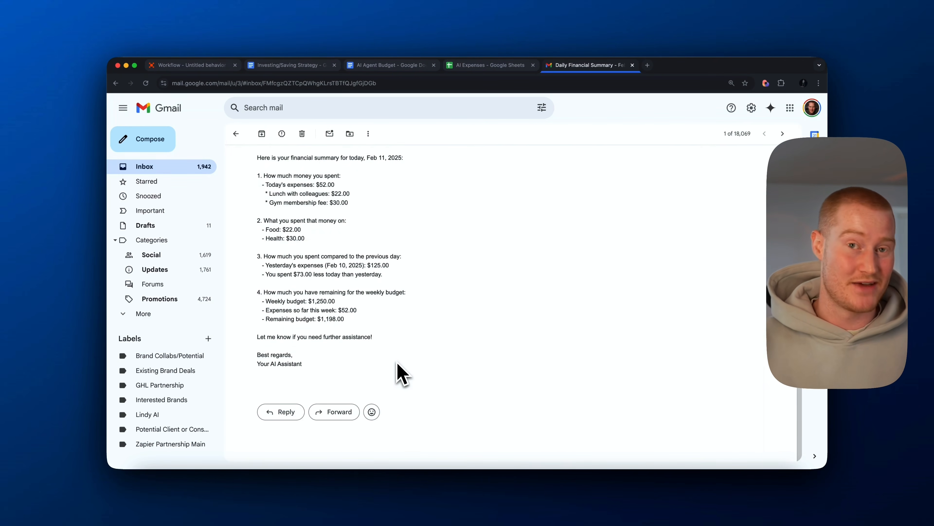
- Switch back to the Zapier agent and close the Expense Tracker Email behavior to return to the agent's configuration
{"action": "left_click", "coordinate": [192, 65]}
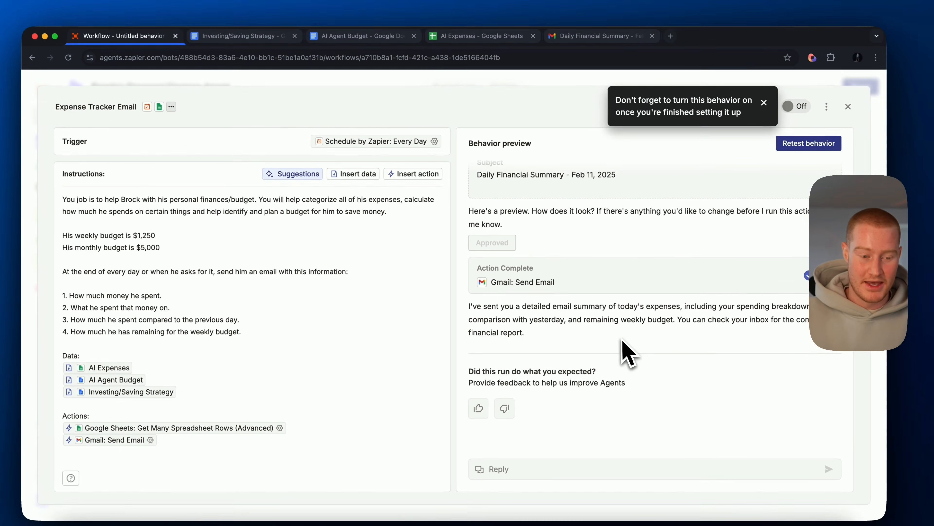
{"action": "left_click", "coordinate": [839, 110]}
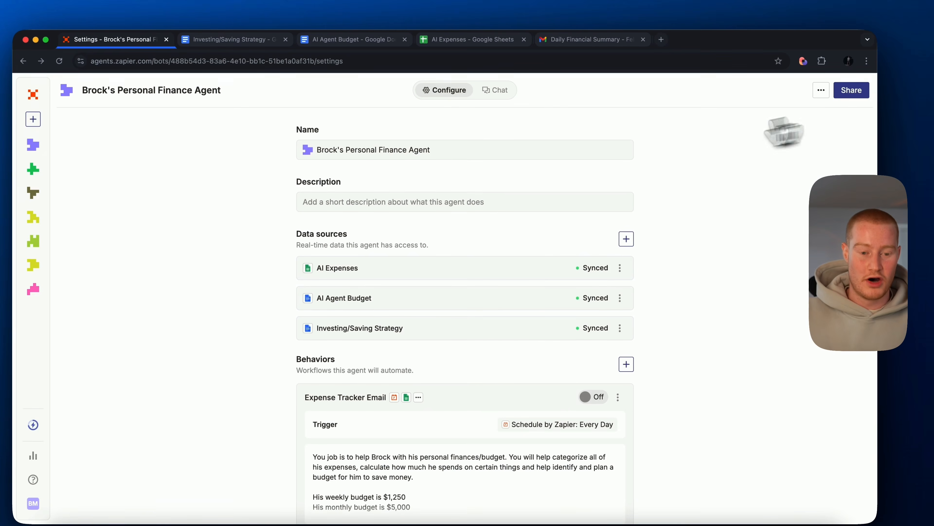
- Add a new behavior to the agent and choose the Scheduled Every Month option as its trigger
{"action": "scroll", "coordinate": [511, 309], "scroll_direction": "down", "scroll_amount": 3}
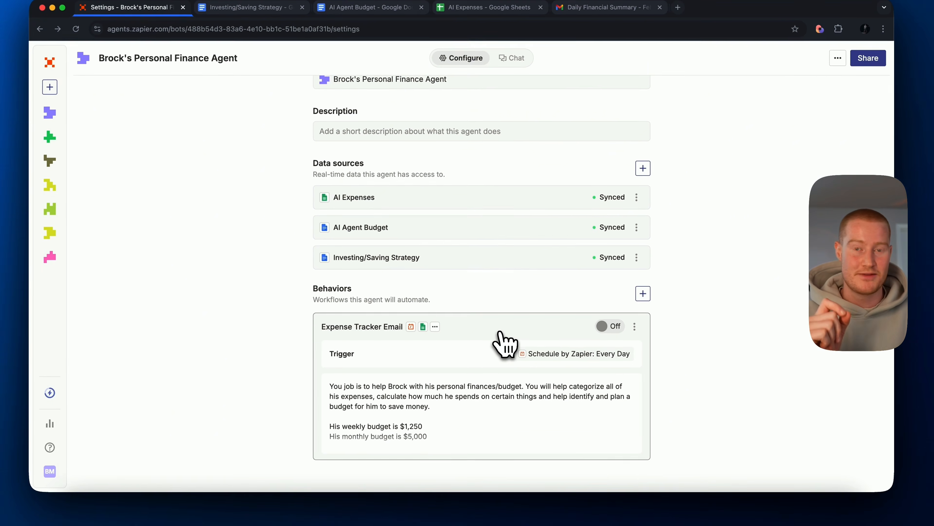
{"action": "left_click", "coordinate": [646, 301]}
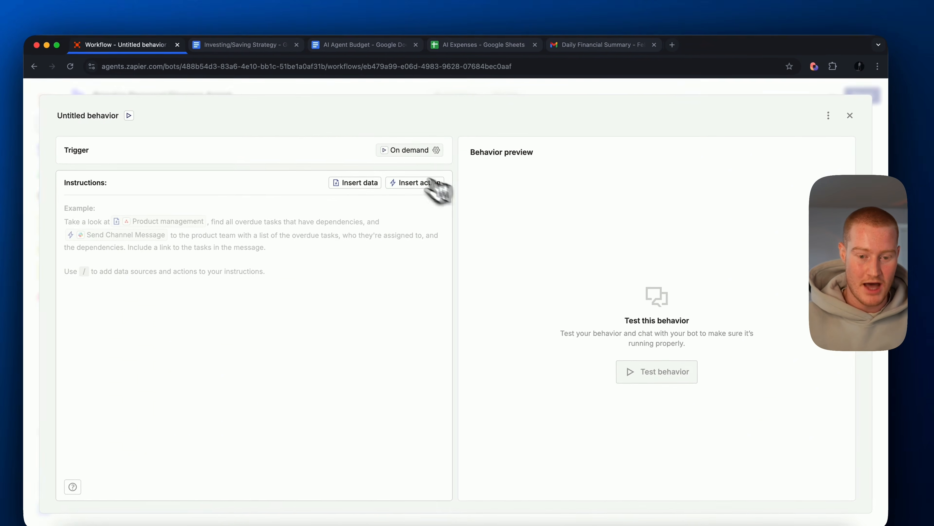
{"action": "left_click", "coordinate": [423, 120]}
{"action": "left_click", "coordinate": [316, 237]}
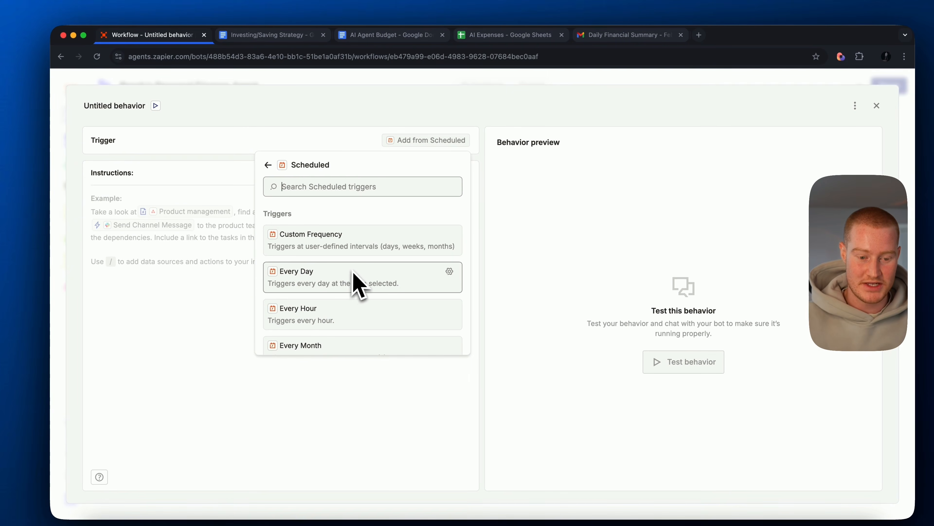
{"action": "left_click", "coordinate": [336, 343]}
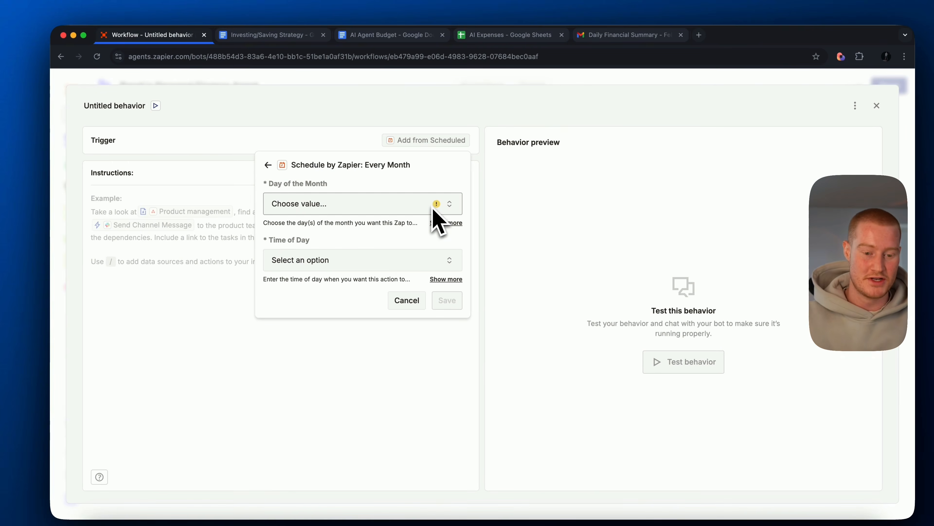
- Set the monthly trigger to run on day 31, choose a time of day, and save it
{"action": "left_click", "coordinate": [383, 206]}
{"action": "scroll", "coordinate": [334, 345], "scroll_direction": "down", "scroll_amount": 10}
{"action": "left_click", "coordinate": [311, 349]}
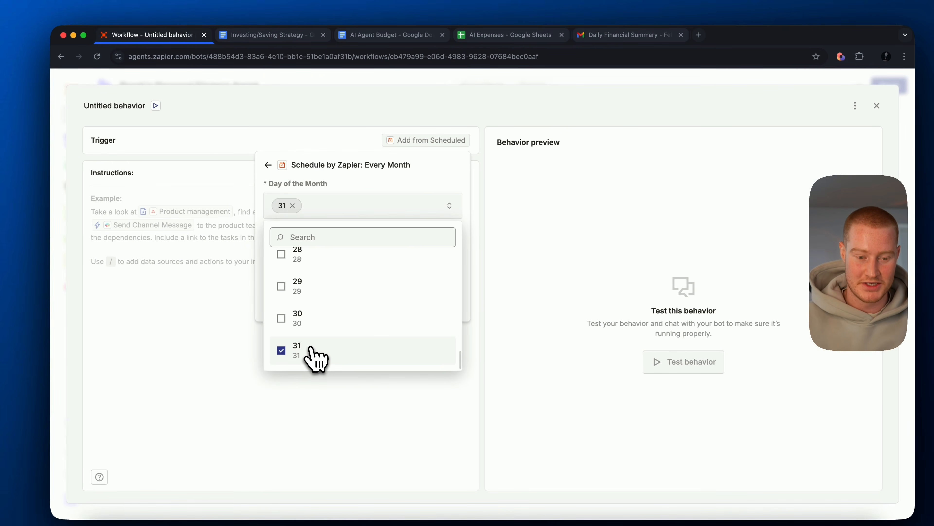
{"action": "key", "text": "Escape"}
{"action": "left_click", "coordinate": [323, 265]}
{"action": "scroll", "coordinate": [353, 364], "scroll_direction": "down", "scroll_amount": 15}
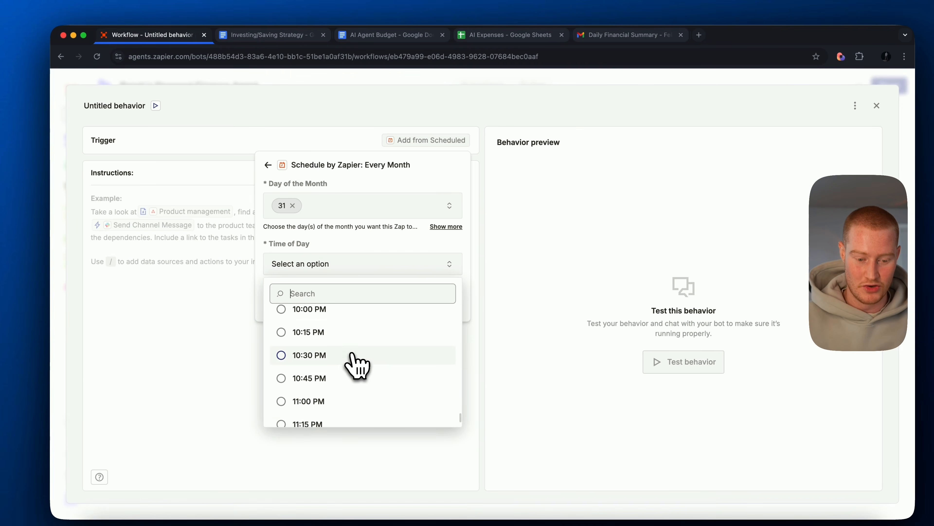
{"action": "scroll", "coordinate": [355, 364], "scroll_direction": "up", "scroll_amount": 2}
{"action": "left_click", "coordinate": [355, 364]}
{"action": "left_click", "coordinate": [445, 306]}
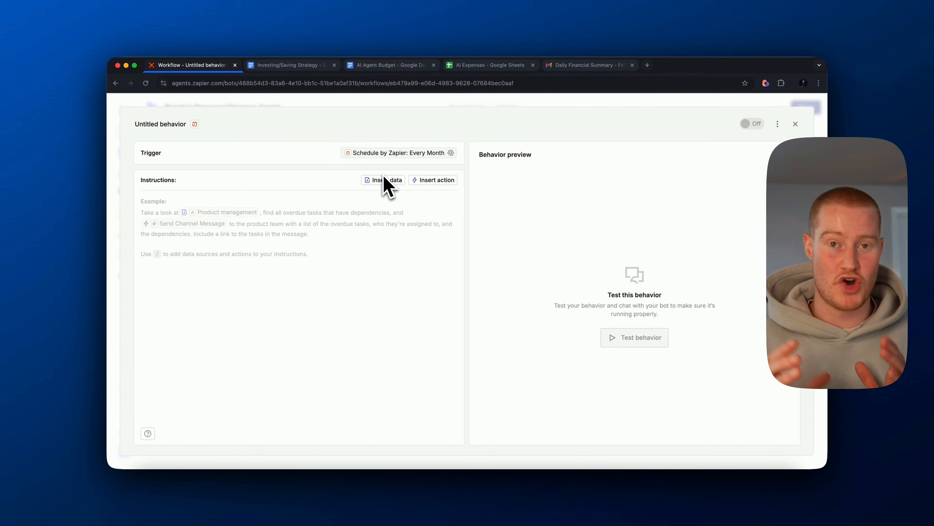
- Name the behavior Monthly Saving/Investment Plan and enter instructions to analyze monthly income/spending and identify how much to invest and save
{"action": "left_click", "coordinate": [168, 125]}
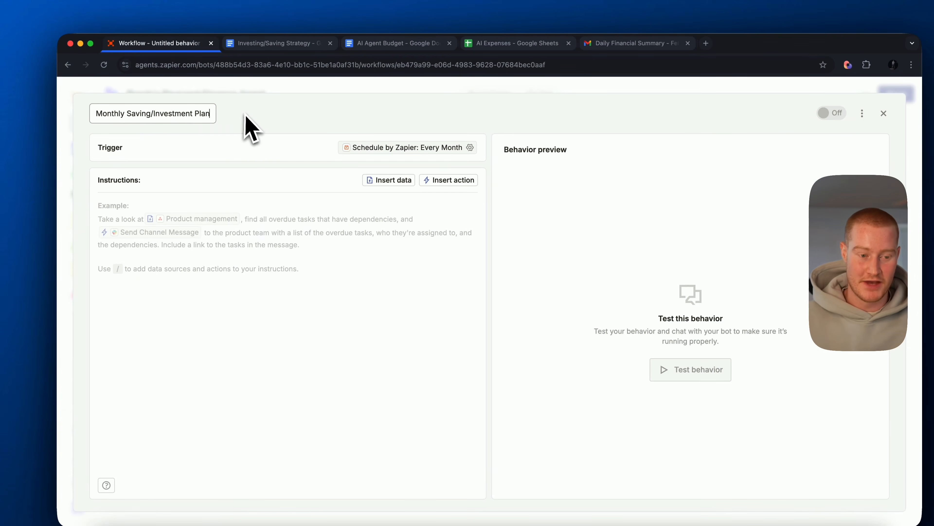
{"action": "left_click", "coordinate": [141, 221]}
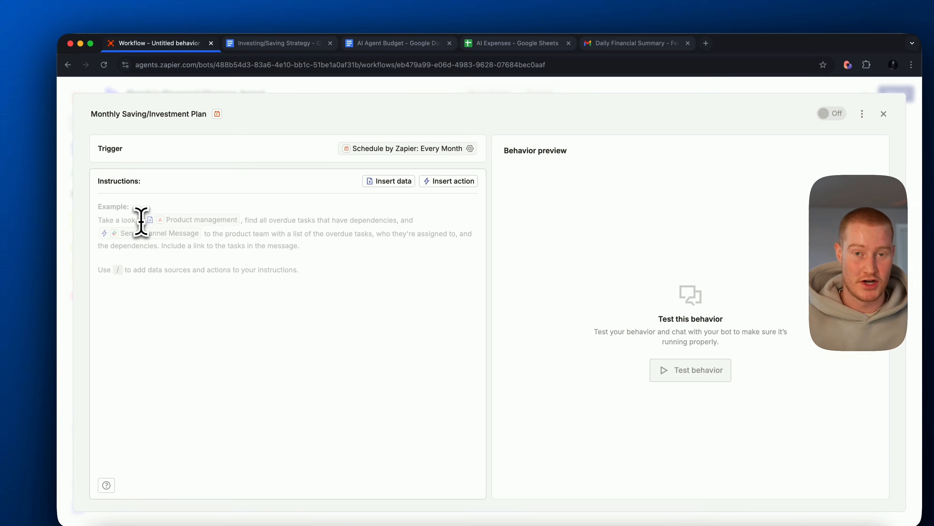
{"action": "type", "text": "Your job is to analzye the monhtly income/spending from Brock. Based on the investment and savings strategies Brock has given you, identify how much needs to be invested and saved for the month."}
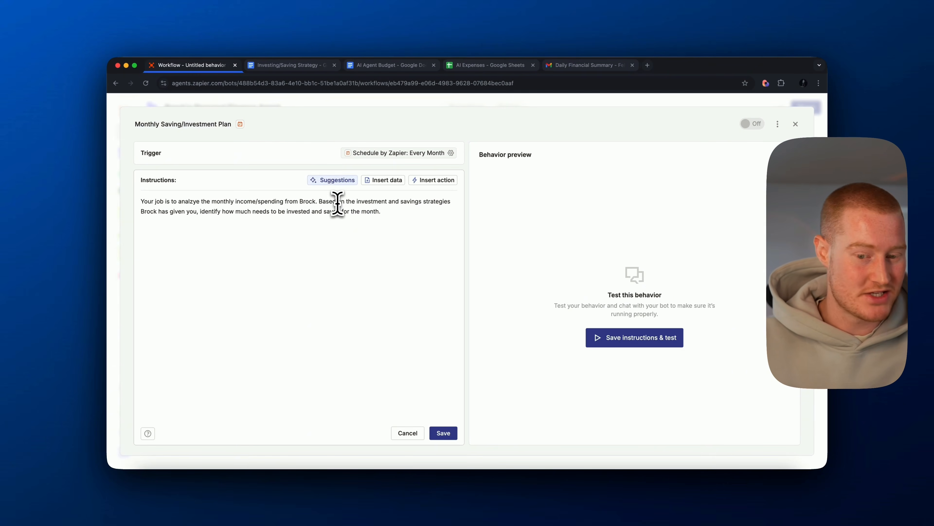
- Review the instructions' reference to investment and savings strategies against the Investing/Saving Strategy document, and return to the behavior
{"action": "left_click_drag", "start_coordinate": [327, 201], "coordinate": [441, 208]}
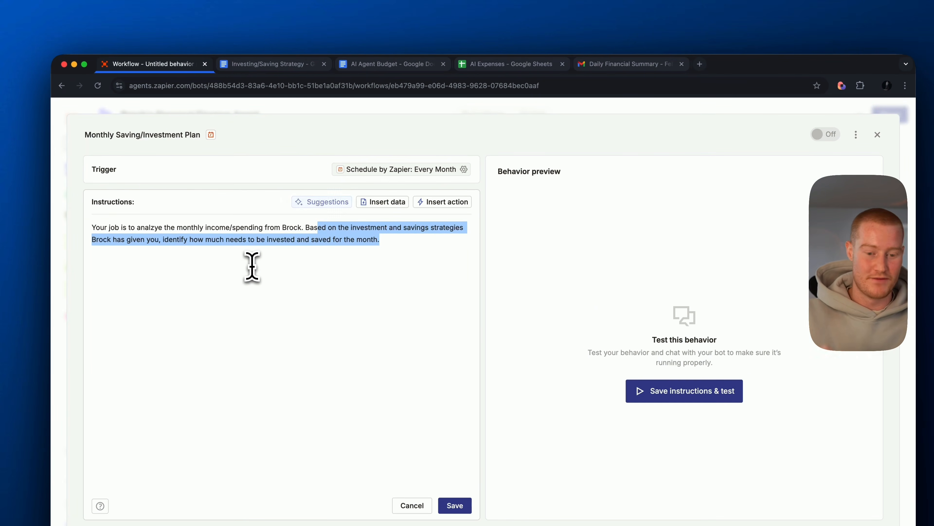
{"action": "left_click", "coordinate": [423, 263]}
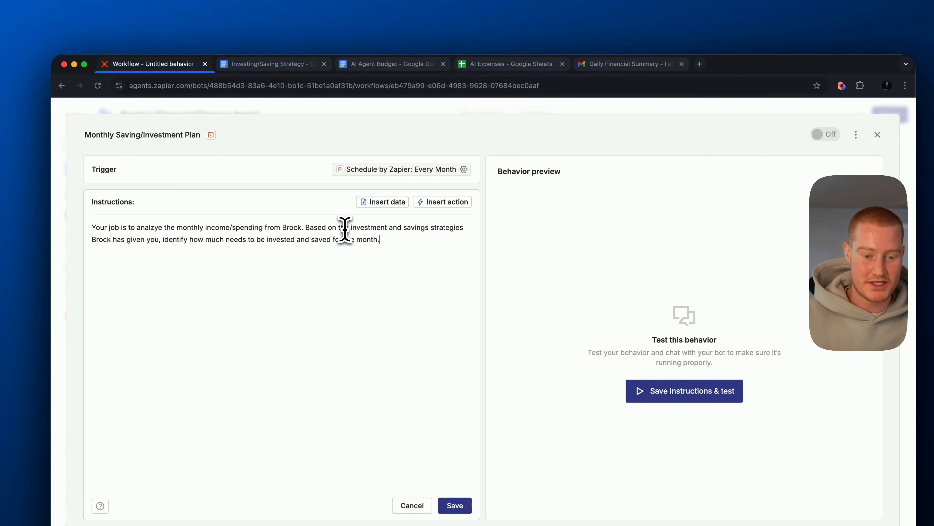
{"action": "left_click_drag", "start_coordinate": [349, 228], "coordinate": [451, 231]}
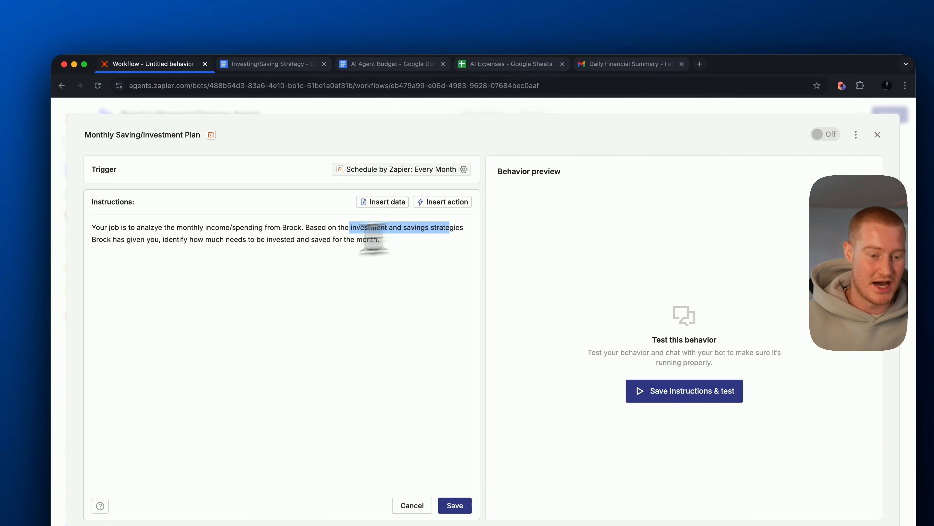
{"action": "left_click", "coordinate": [164, 275]}
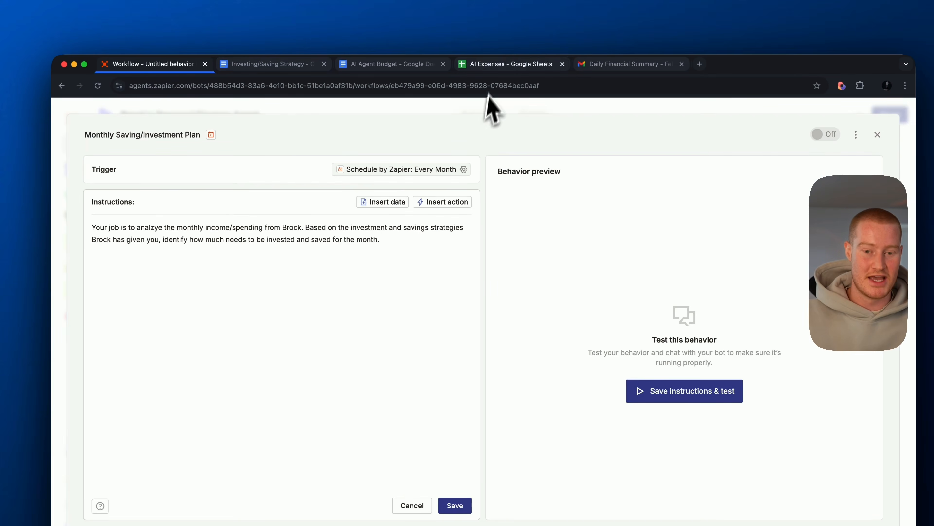
{"action": "left_click", "coordinate": [399, 74]}
{"action": "left_click", "coordinate": [297, 68]}
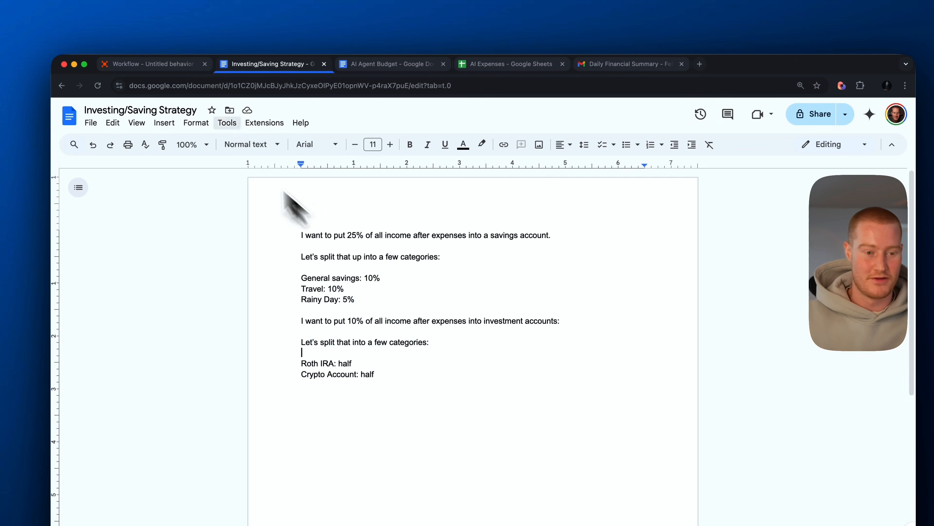
{"action": "left_click", "coordinate": [169, 69]}
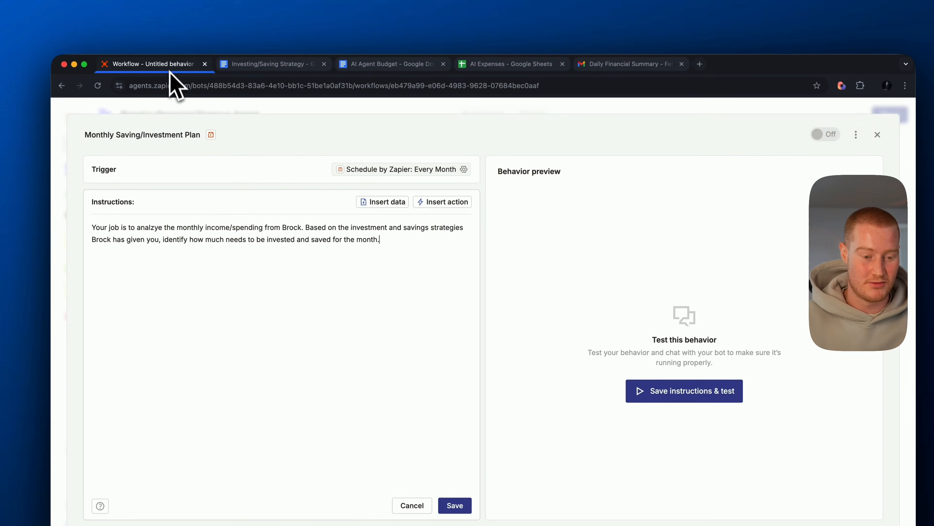
- Add rules to remove any "**" and keep the email clean and easy to read, plus a Data section containing AI Expenses
{"action": "left_click_drag", "start_coordinate": [112, 225], "coordinate": [262, 223]}
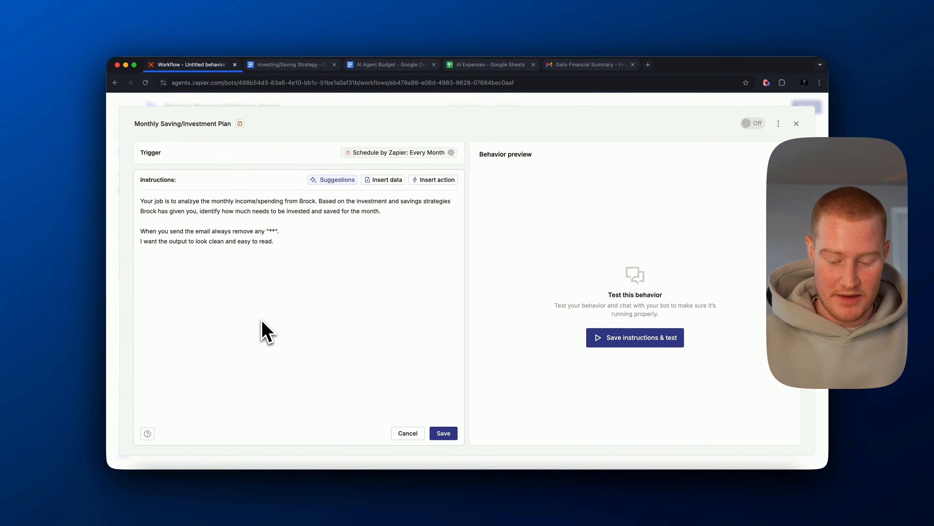
{"action": "type", "text": "D"}
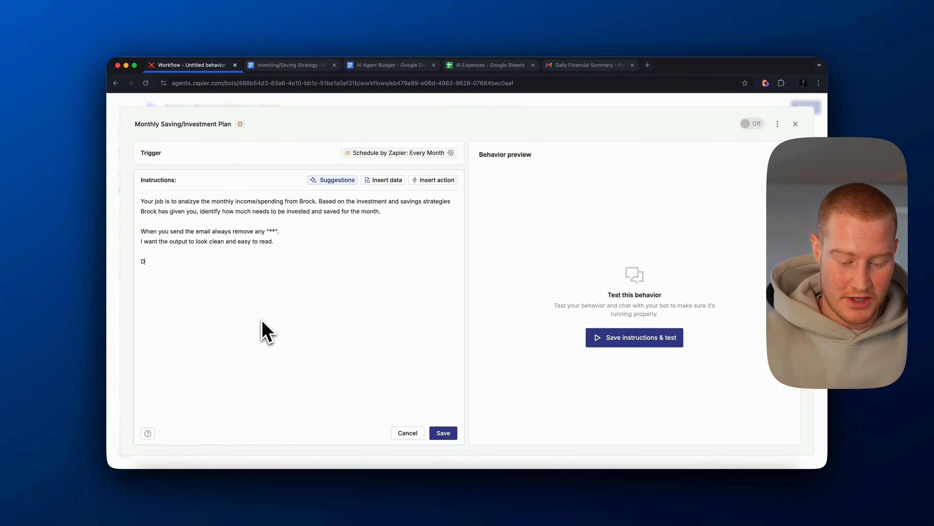
{"action": "type", "text": "taa"}
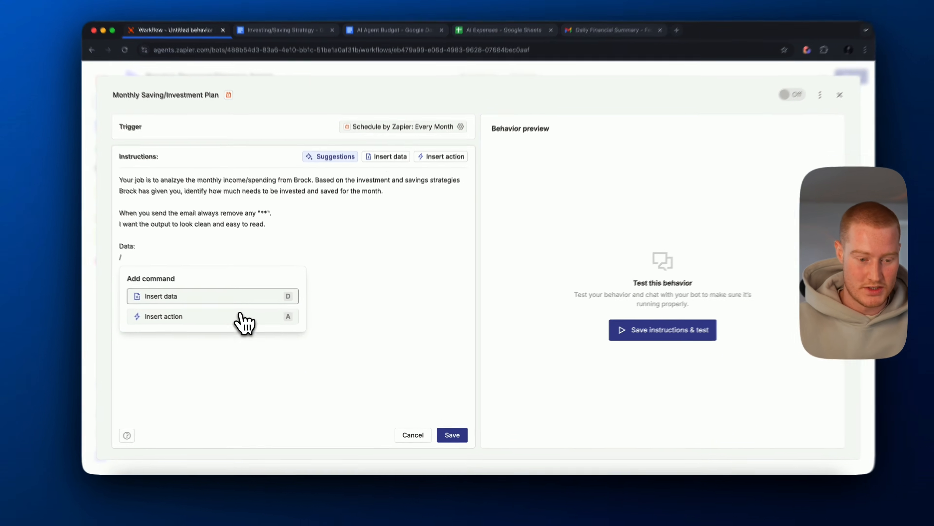
{"action": "left_click", "coordinate": [235, 297]}
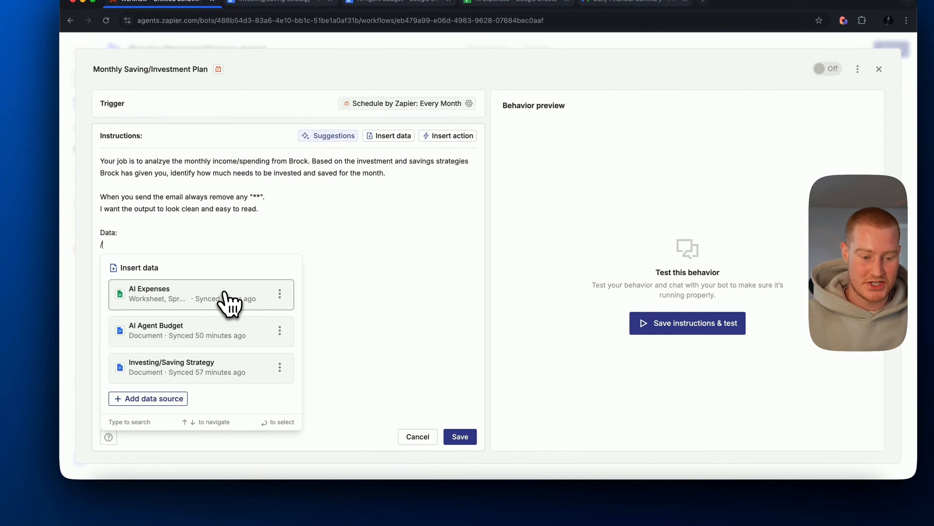
{"action": "left_click", "coordinate": [210, 306]}
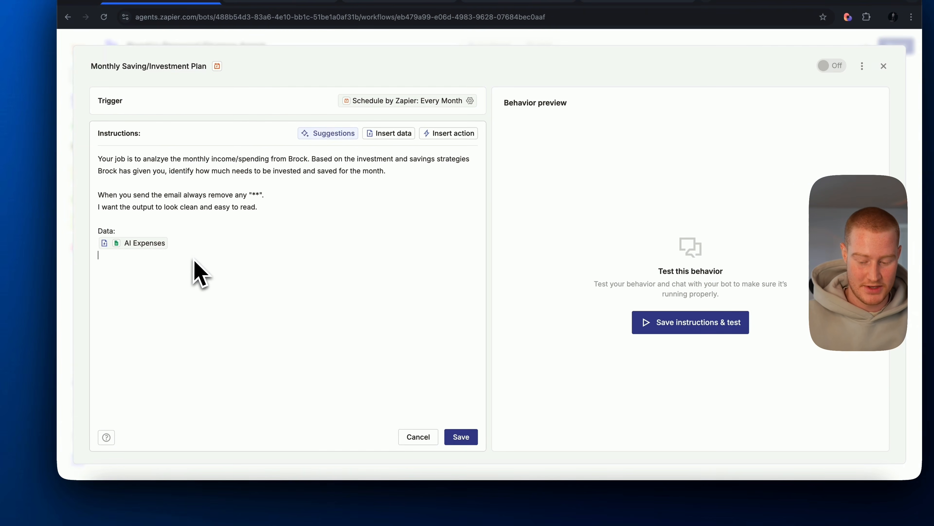
- Insert the AI Agent Budget and Investing/Saving Strategy data sources below AI Expenses in the Data section
{"action": "type", "text": "/"}
{"action": "left_click", "coordinate": [194, 296]}
{"action": "left_click", "coordinate": [188, 354]}
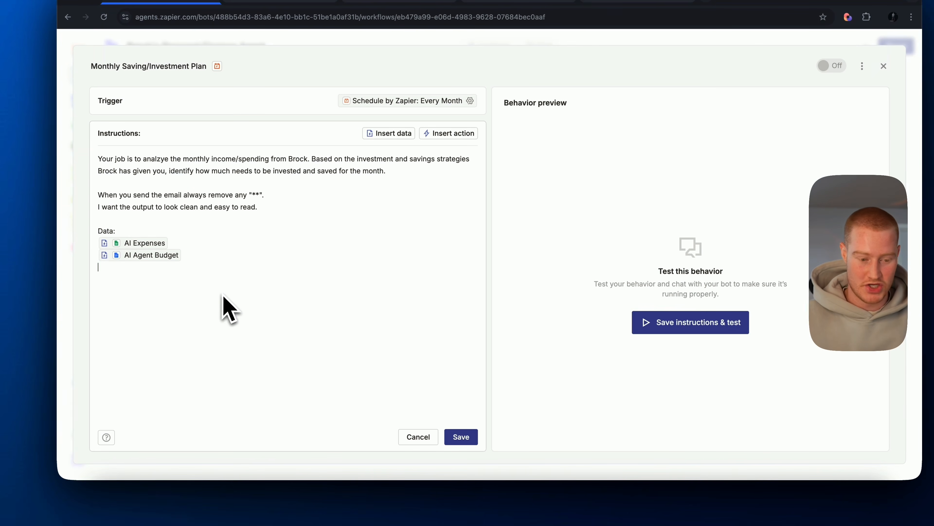
{"action": "type", "text": "/"}
{"action": "left_click", "coordinate": [219, 308]}
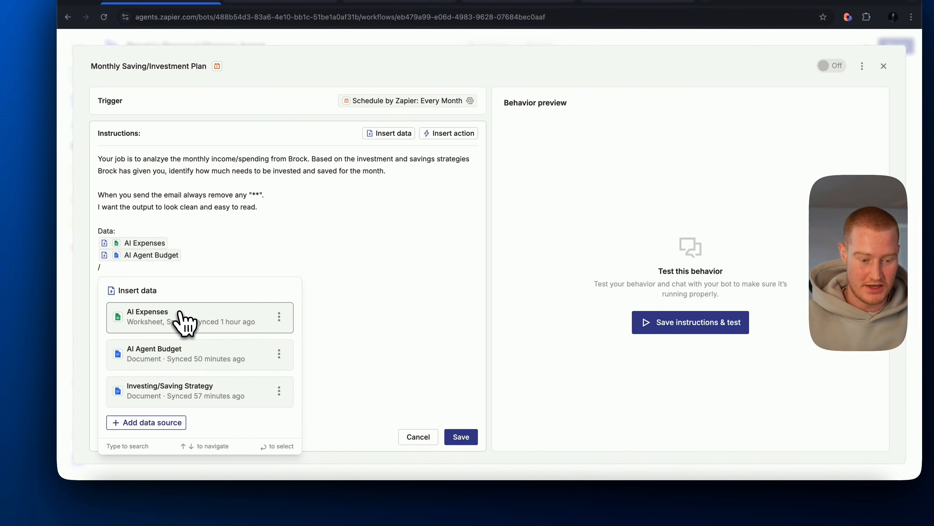
{"action": "left_click", "coordinate": [193, 381]}
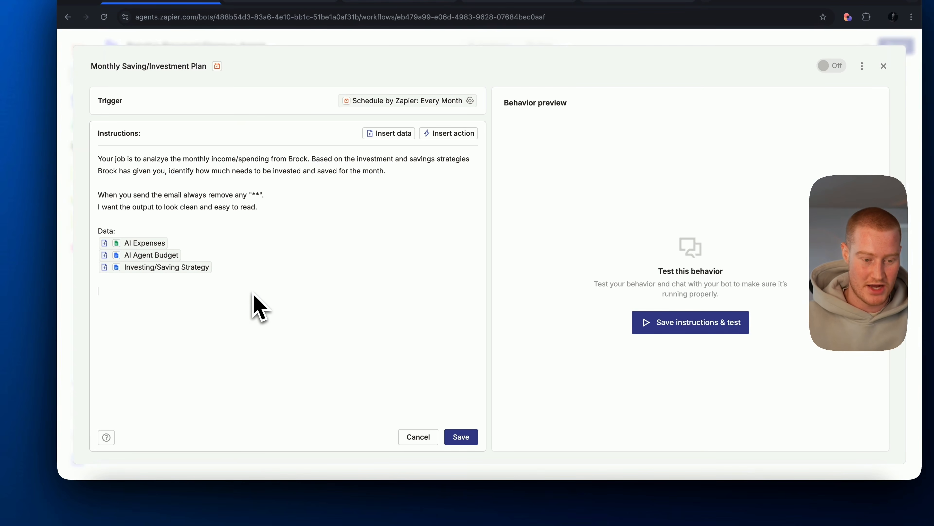
- Add an Actions section to the instructions and insert the Gmail Send Email action under it
{"action": "type", "text": "Actions:"}
{"action": "key", "text": "Return"}
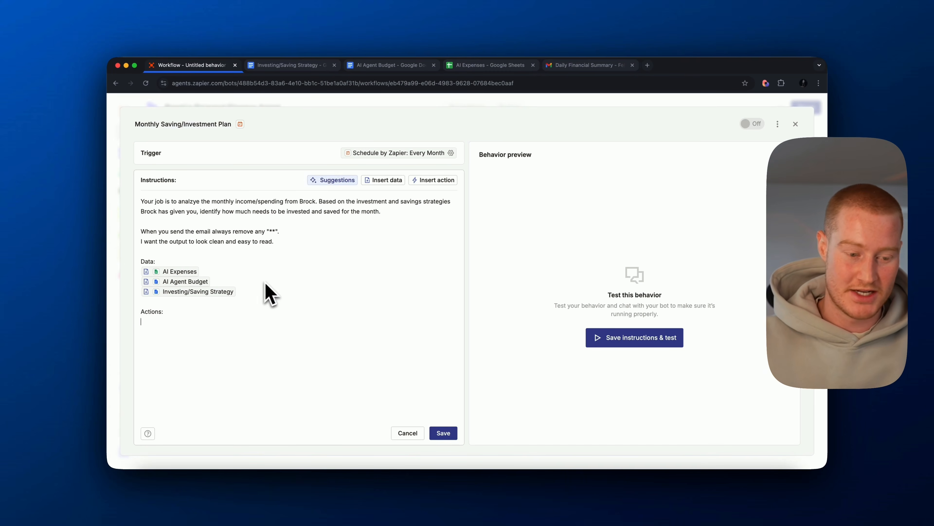
{"action": "type", "text": "/"}
{"action": "left_click", "coordinate": [228, 375]}
{"action": "type", "text": "gmail"}
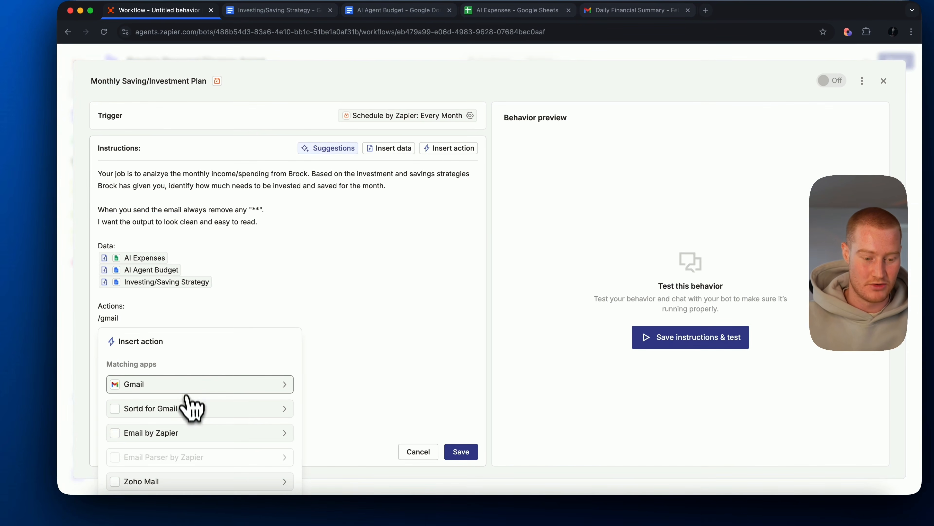
{"action": "left_click", "coordinate": [192, 389]}
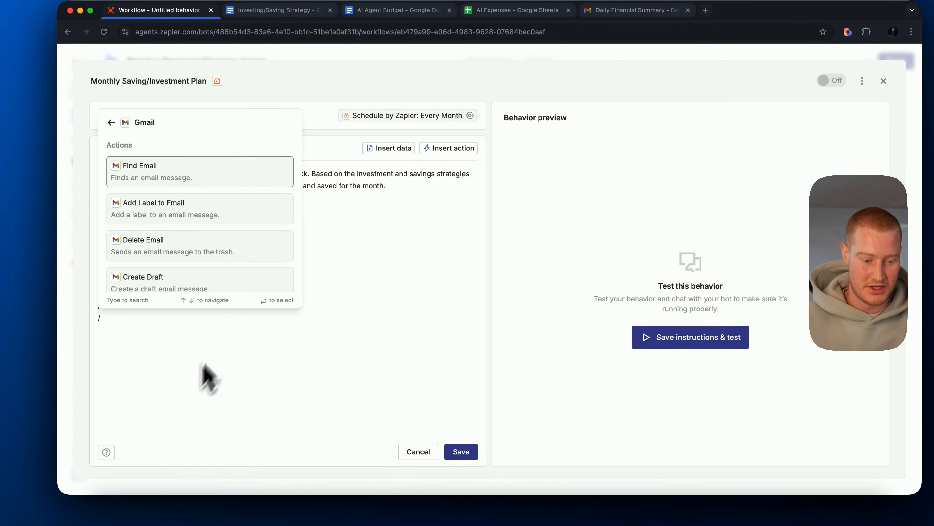
{"action": "scroll", "coordinate": [186, 232], "scroll_direction": "down", "scroll_amount": 3}
{"action": "left_click", "coordinate": [185, 232]}
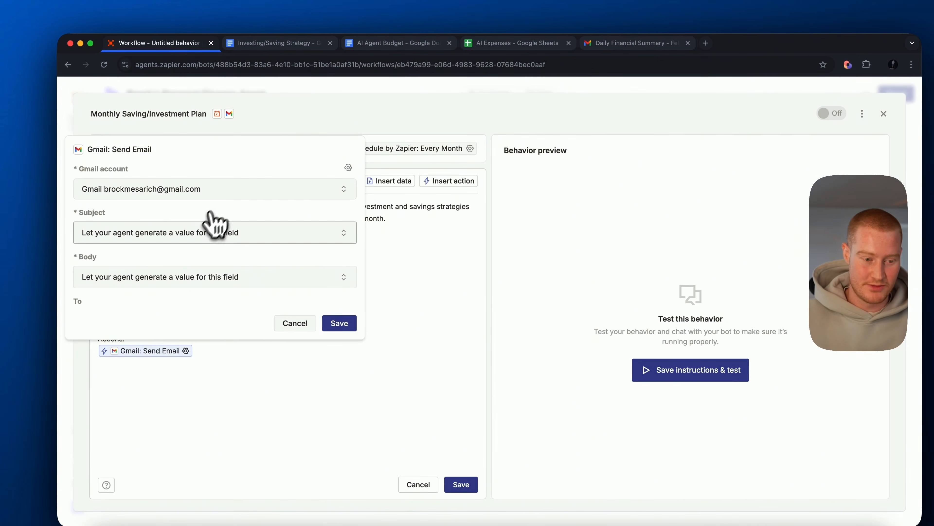
- Give the Send Email action the specific subject "Monthly Investing/Saving Plan" and save the action
{"action": "left_click", "coordinate": [206, 232]}
{"action": "left_click", "coordinate": [176, 275]}
{"action": "left_click", "coordinate": [151, 256]}
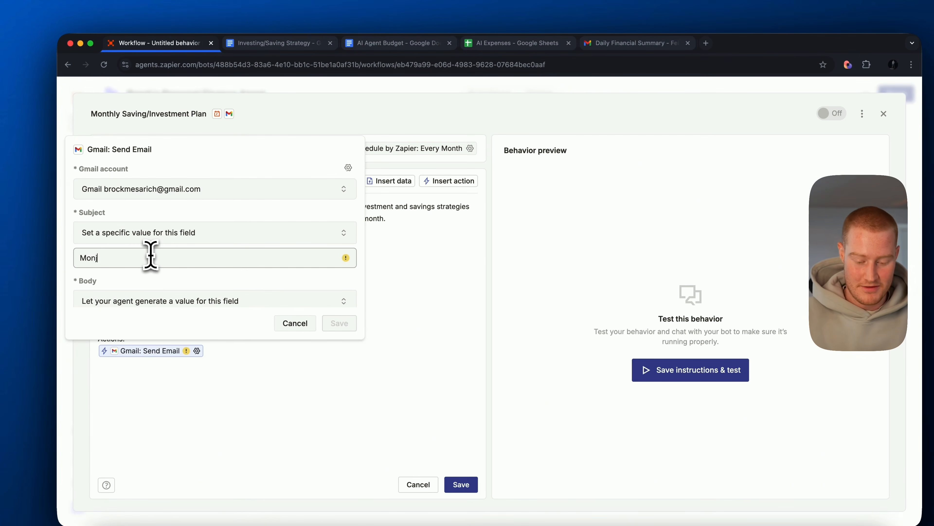
{"action": "type", "text": "Mon"}
{"action": "type", "text": "thly Investing/S"}
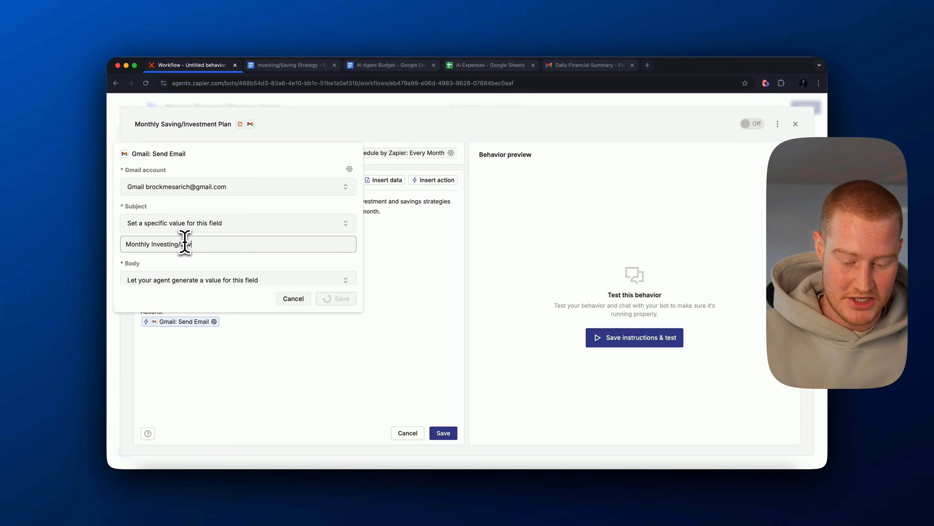
{"action": "type", "text": "aving Plan"}
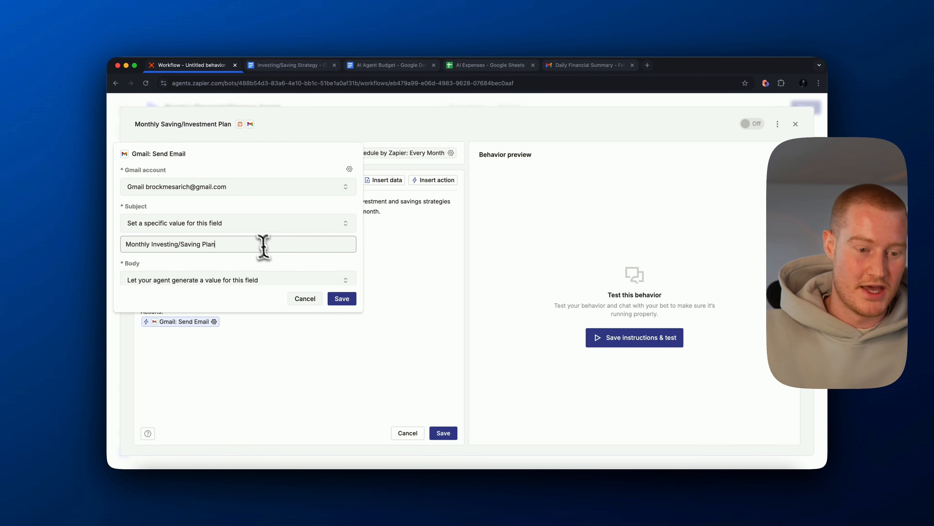
{"action": "left_click", "coordinate": [341, 298]}
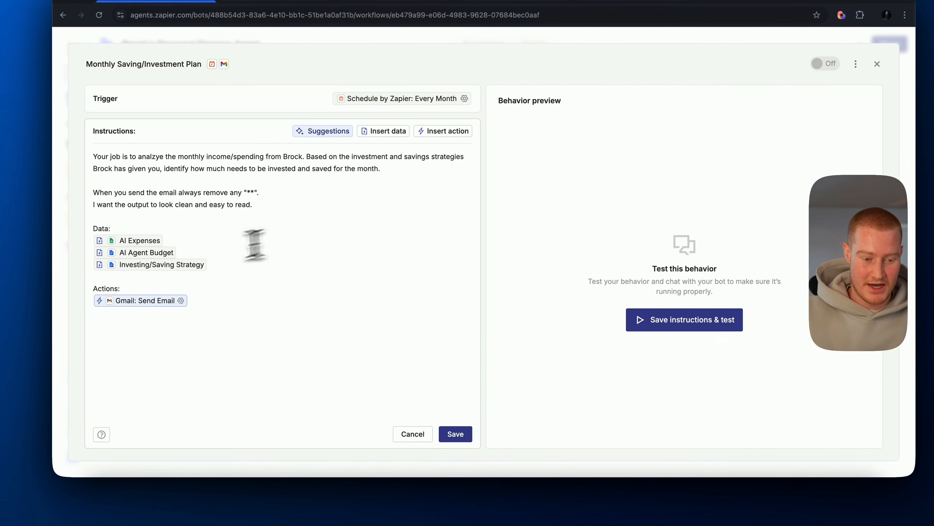
- Save the Monthly Saving/Investment Plan instructions, run a test of the behavior, and follow its progress in the preview
{"action": "left_click", "coordinate": [458, 433]}
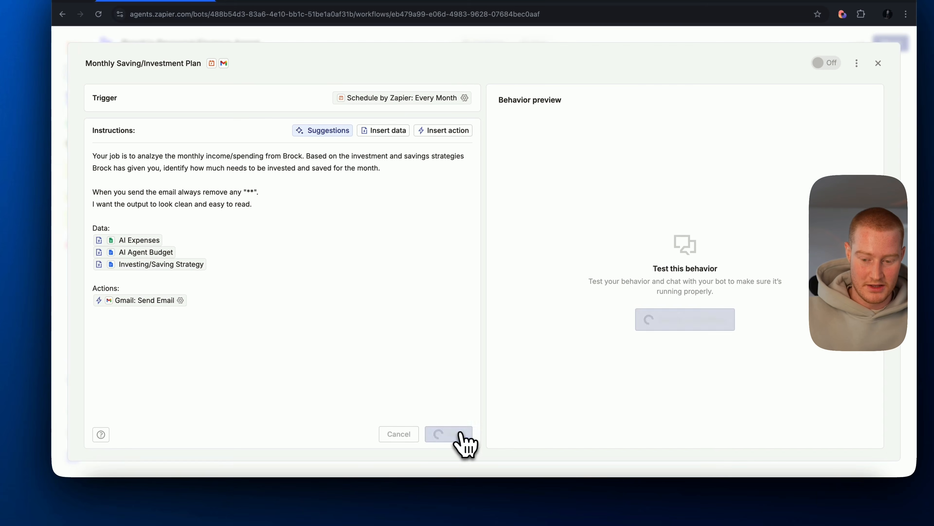
{"action": "left_click", "coordinate": [685, 319]}
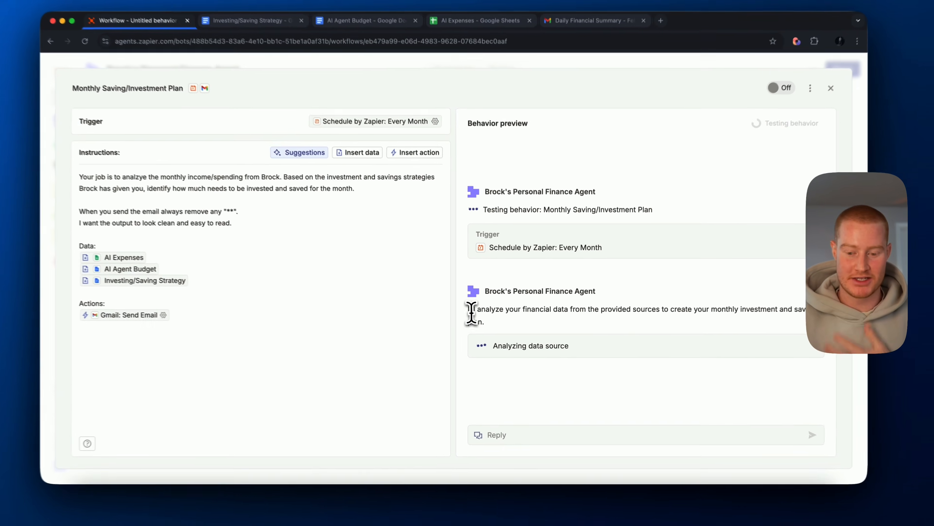
{"action": "left_click_drag", "start_coordinate": [483, 327], "coordinate": [526, 316]}
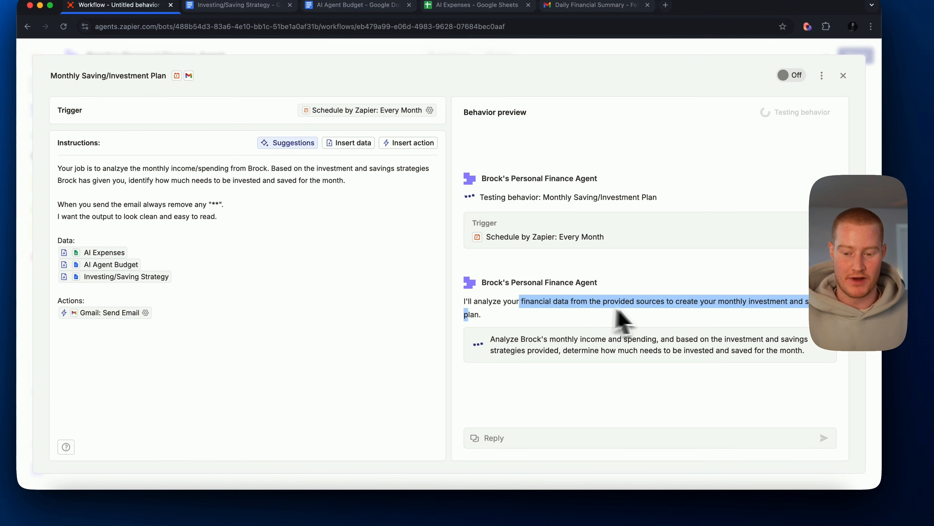
{"action": "left_click", "coordinate": [726, 302]}
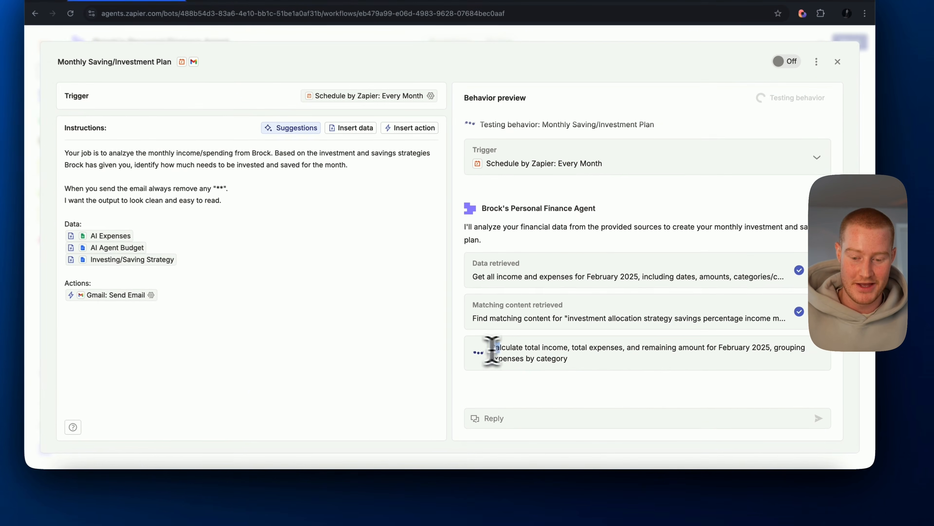
- Follow the behavior test's calculations and read through the expense, strategy and amount sections of the drafted email
{"action": "left_click_drag", "start_coordinate": [493, 349], "coordinate": [757, 350]}
{"action": "left_click", "coordinate": [626, 391]}
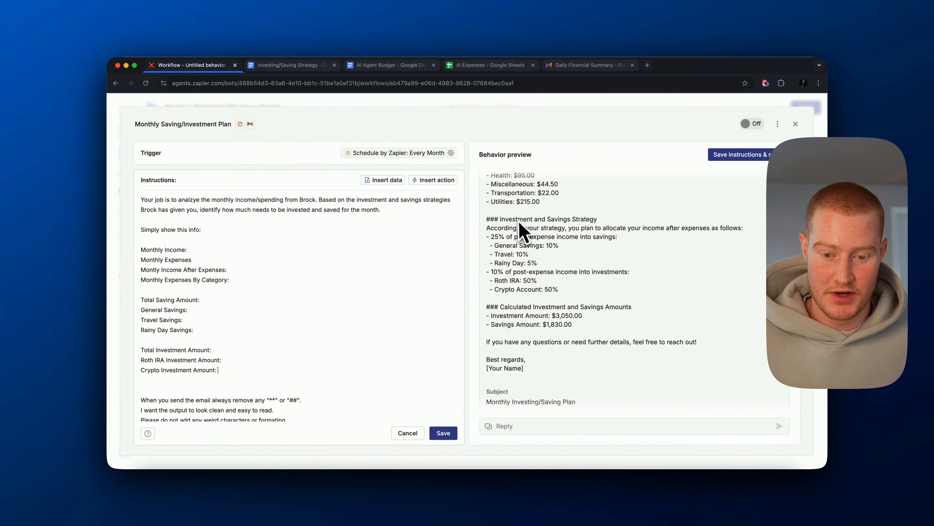
{"action": "scroll", "coordinate": [548, 247], "scroll_direction": "up", "scroll_amount": 5}
{"action": "scroll", "coordinate": [544, 243], "scroll_direction": "up", "scroll_amount": 1}
{"action": "scroll", "coordinate": [343, 281], "scroll_direction": "down", "scroll_amount": 1}
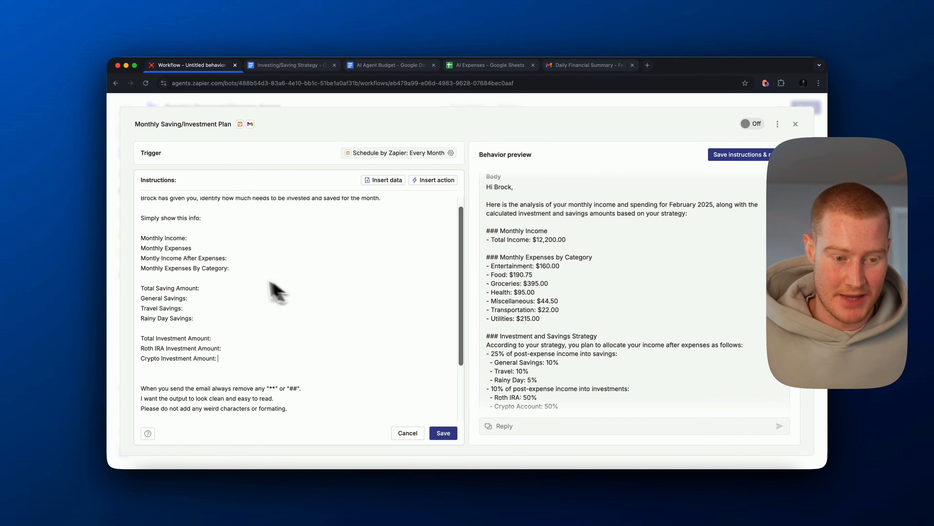
- Check the income and expense lines in the instructions' info list and add a colon after "Monthly Expenses"
{"action": "triple_click", "coordinate": [158, 218]}
{"action": "left_click", "coordinate": [200, 238]}
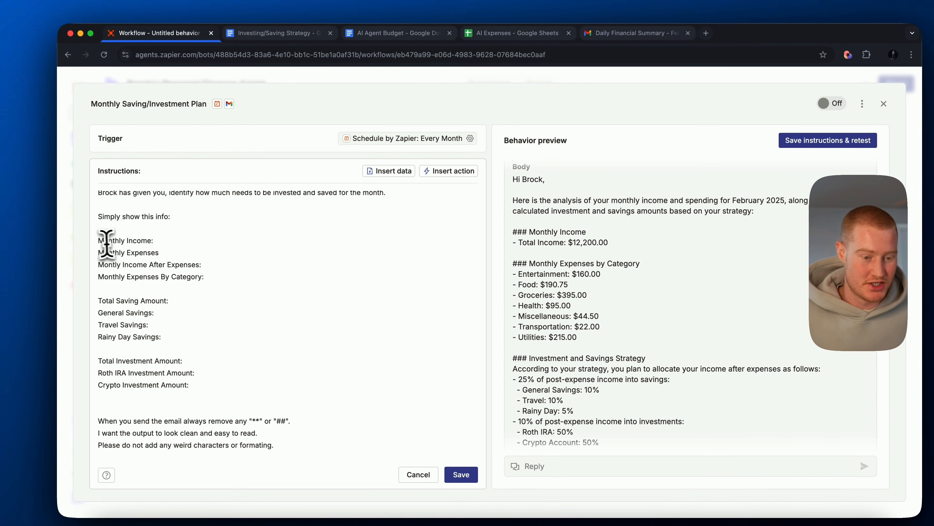
{"action": "left_click_drag", "start_coordinate": [99, 241], "coordinate": [194, 240]}
{"action": "left_click_drag", "start_coordinate": [101, 252], "coordinate": [184, 257]}
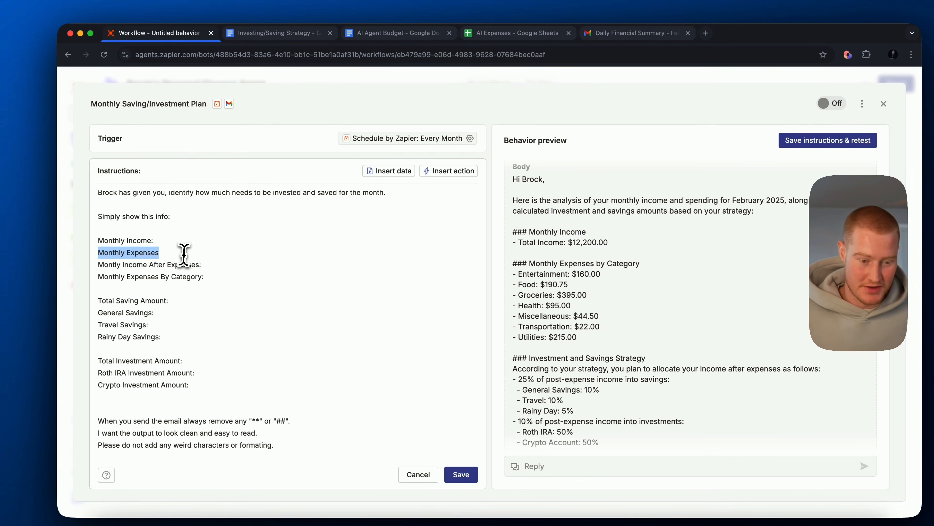
{"action": "left_click", "coordinate": [179, 254]}
{"action": "type", "text": ":"}
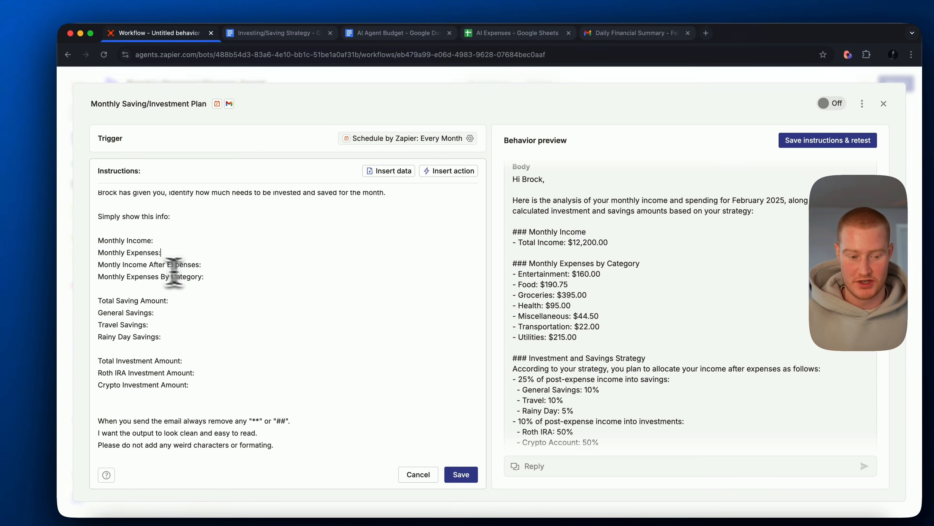
- Compare the instructions' output list with the drafted email's savings and investment breakdown, then save the instructions and retest the behavior
{"action": "scroll", "coordinate": [236, 273], "scroll_direction": "down", "scroll_amount": 1}
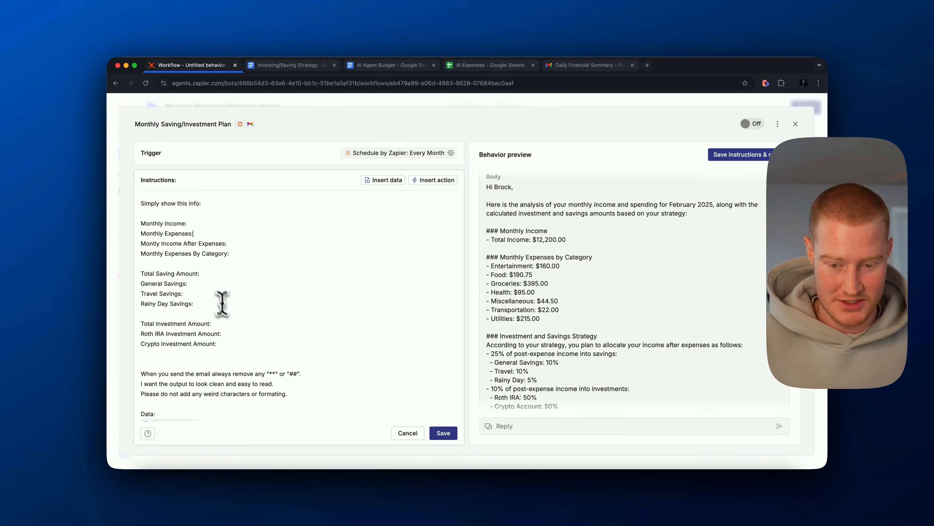
{"action": "scroll", "coordinate": [552, 262], "scroll_direction": "down", "scroll_amount": 3}
{"action": "left_click_drag", "start_coordinate": [491, 293], "coordinate": [538, 336]}
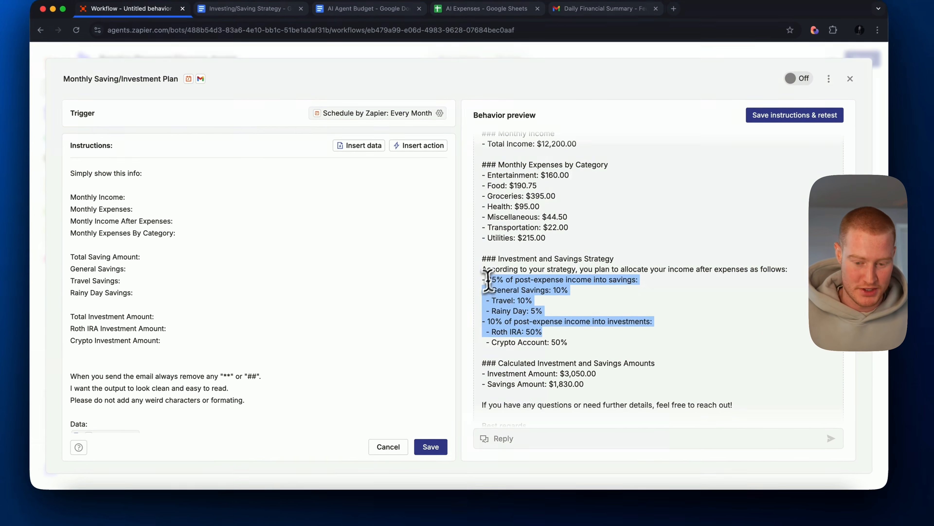
{"action": "left_click", "coordinate": [538, 321]}
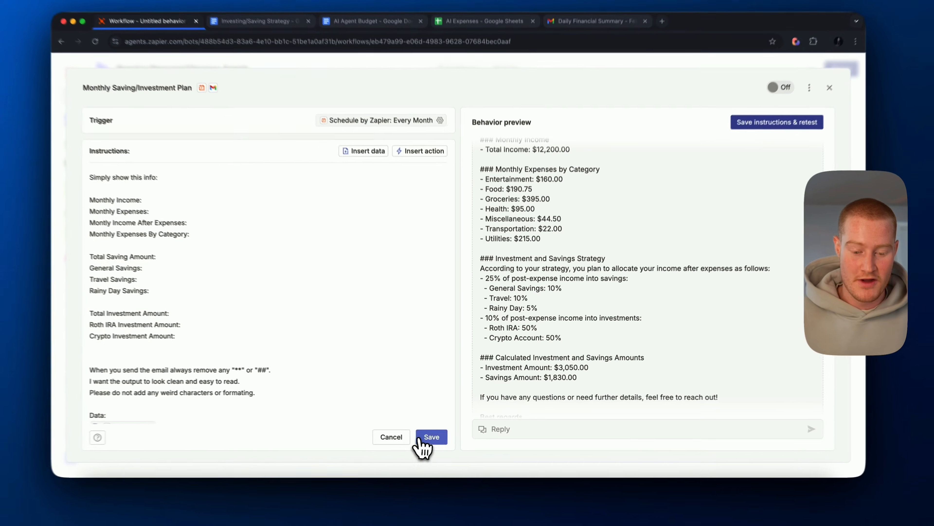
{"action": "left_click", "coordinate": [443, 432]}
{"action": "left_click", "coordinate": [806, 107]}
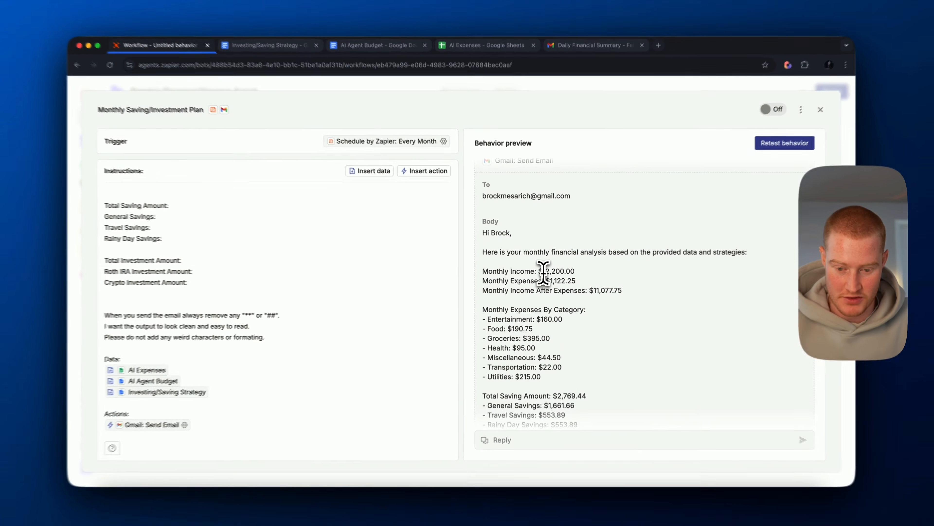
- Review the income, expense, saving and investment amounts in the new email preview and approve sending the email
{"action": "mouse_move", "coordinate": [537, 272]}
{"action": "left_mouse_down"}
{"action": "mouse_move", "coordinate": [588, 280]}
{"action": "mouse_move", "coordinate": [550, 281]}
{"action": "left_mouse_up"}
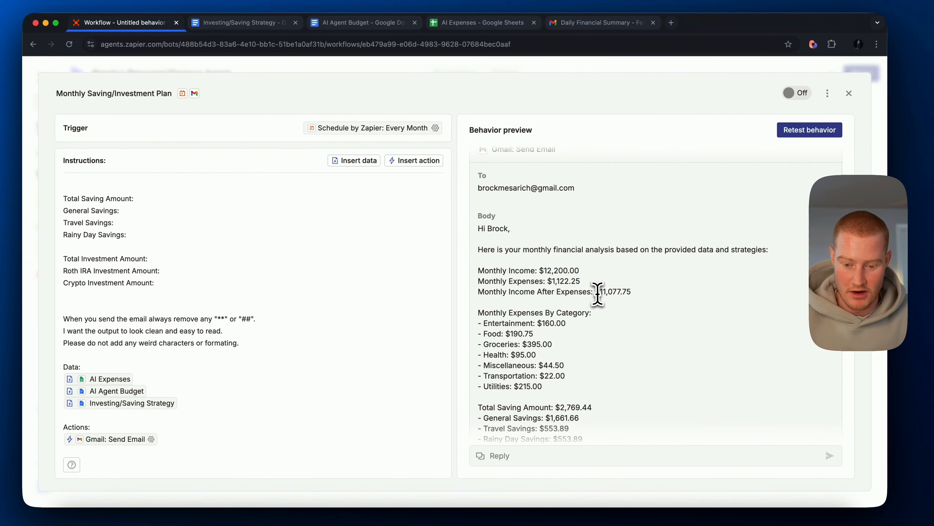
{"action": "scroll", "coordinate": [648, 300], "scroll_direction": "down", "scroll_amount": 2}
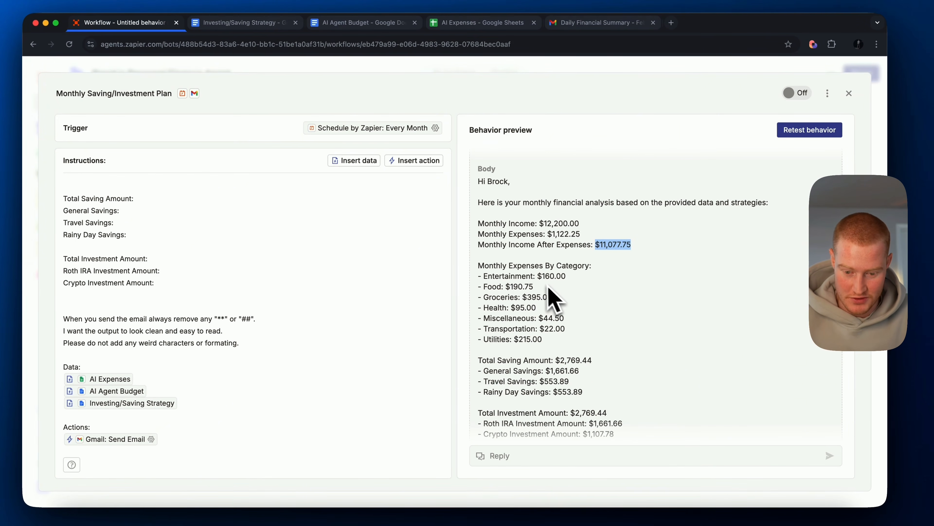
{"action": "scroll", "coordinate": [554, 299], "scroll_direction": "down", "scroll_amount": 4}
{"action": "left_click", "coordinate": [555, 280]}
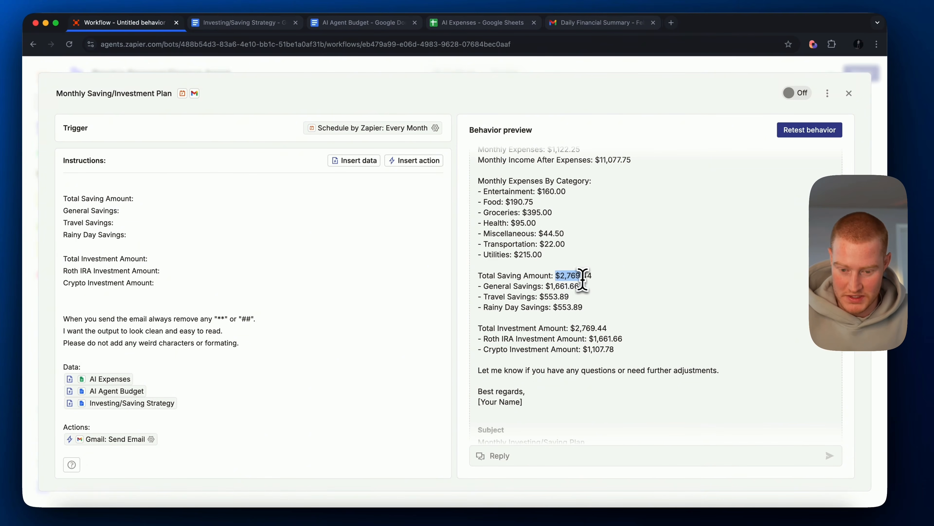
{"action": "left_click_drag", "start_coordinate": [547, 286], "coordinate": [596, 314]}
{"action": "left_click", "coordinate": [581, 304]}
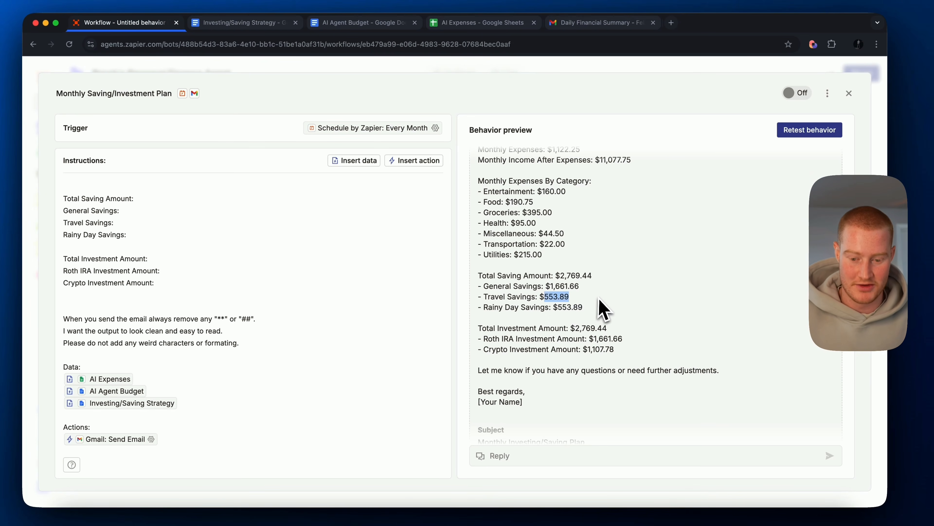
{"action": "left_click_drag", "start_coordinate": [555, 311], "coordinate": [626, 301]}
{"action": "left_click", "coordinate": [612, 313]}
{"action": "scroll", "coordinate": [613, 314], "scroll_direction": "down", "scroll_amount": 1}
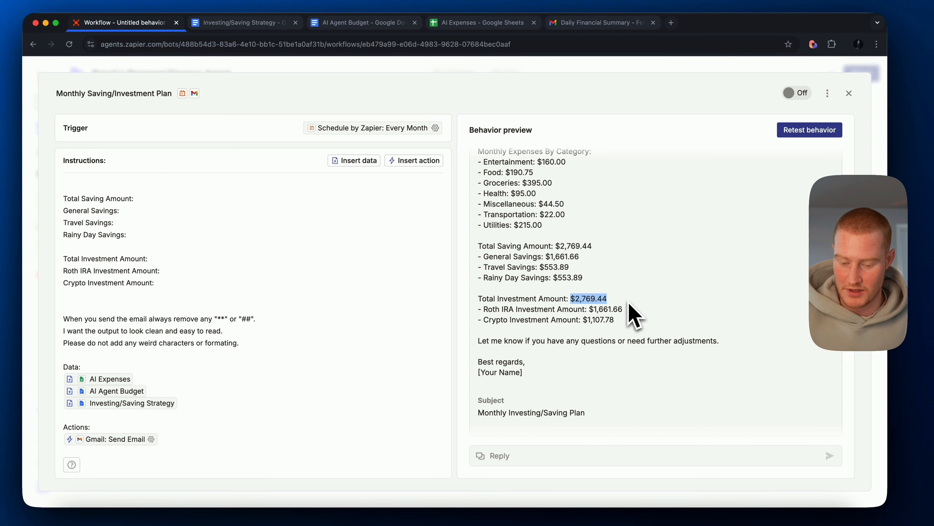
{"action": "left_click", "coordinate": [582, 311]}
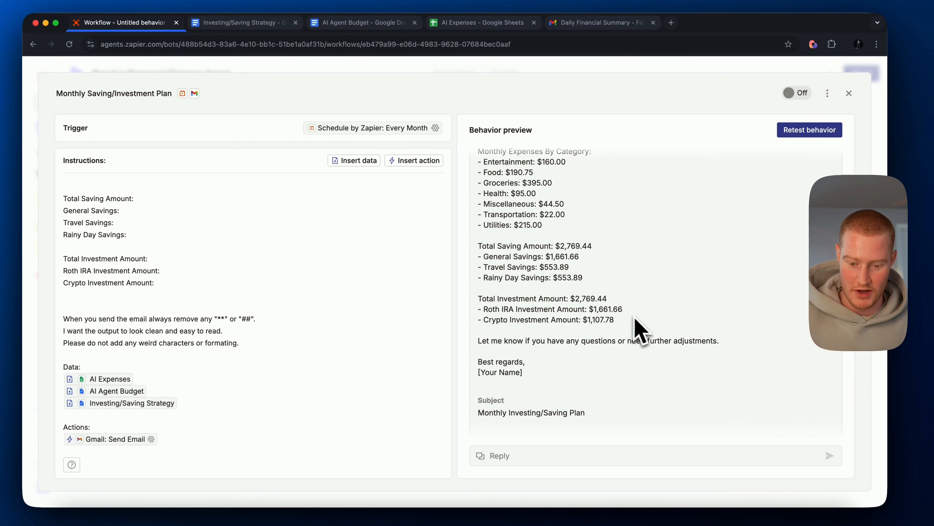
{"action": "left_click_drag", "start_coordinate": [583, 320], "coordinate": [616, 321]}
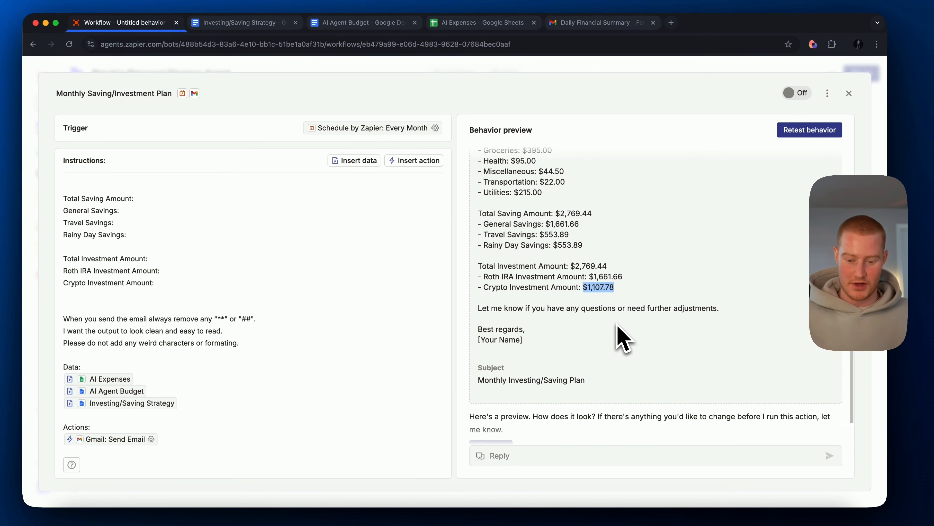
{"action": "left_click", "coordinate": [504, 382]}
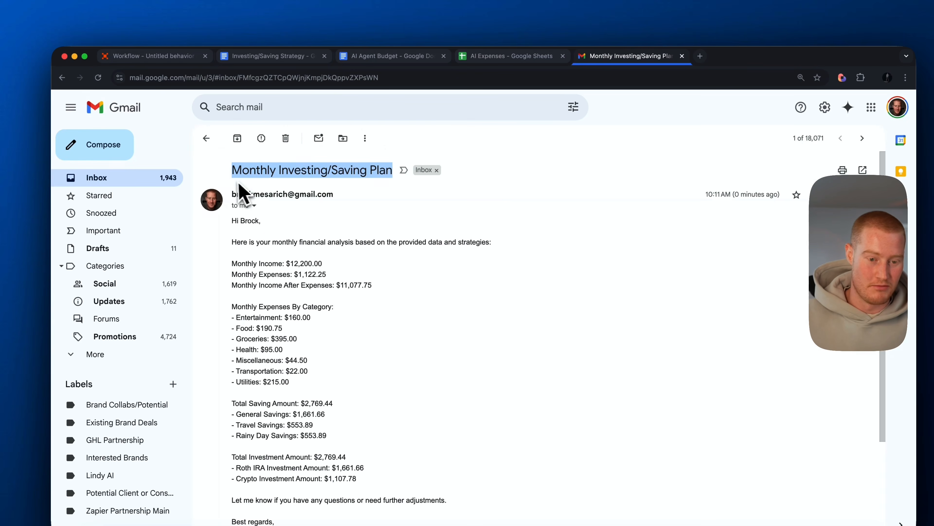
- Check the received "Monthly Investing/Saving Plan" email's subject and financial breakdown in Gmail and return to the Zapier workflow
{"action": "left_click", "coordinate": [230, 184]}
{"action": "left_click_drag", "start_coordinate": [231, 170], "coordinate": [388, 171]}
{"action": "scroll", "coordinate": [386, 198], "scroll_direction": "down", "scroll_amount": 2}
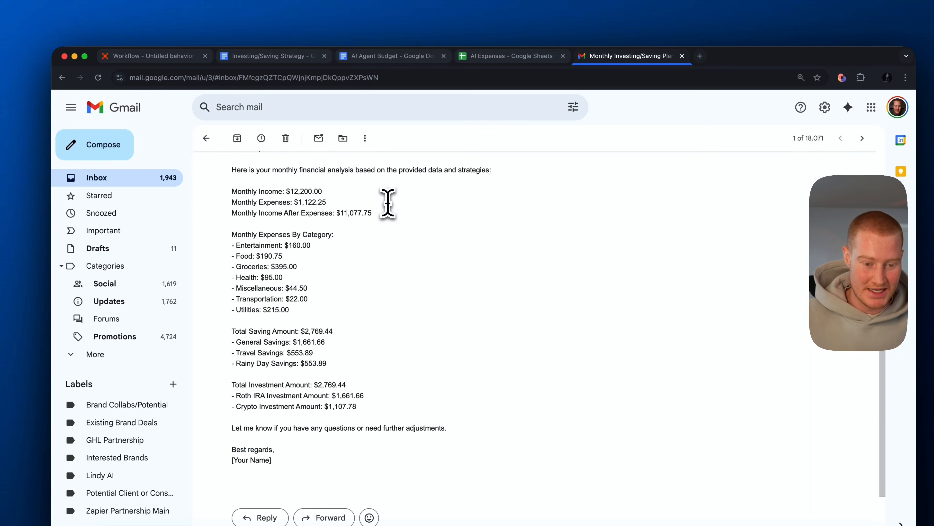
{"action": "left_click_drag", "start_coordinate": [412, 413], "coordinate": [257, 369]}
{"action": "scroll", "coordinate": [412, 412], "scroll_direction": "up", "scroll_amount": 2}
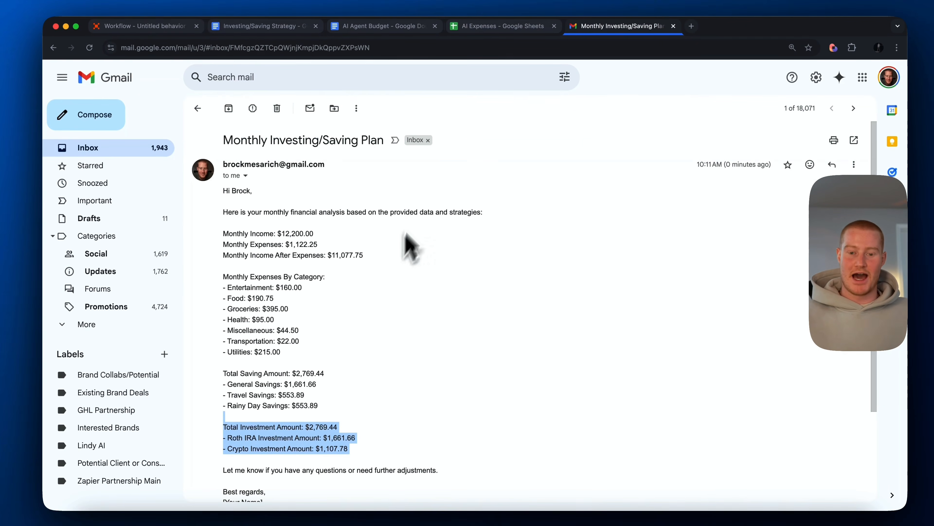
{"action": "left_click", "coordinate": [148, 59]}
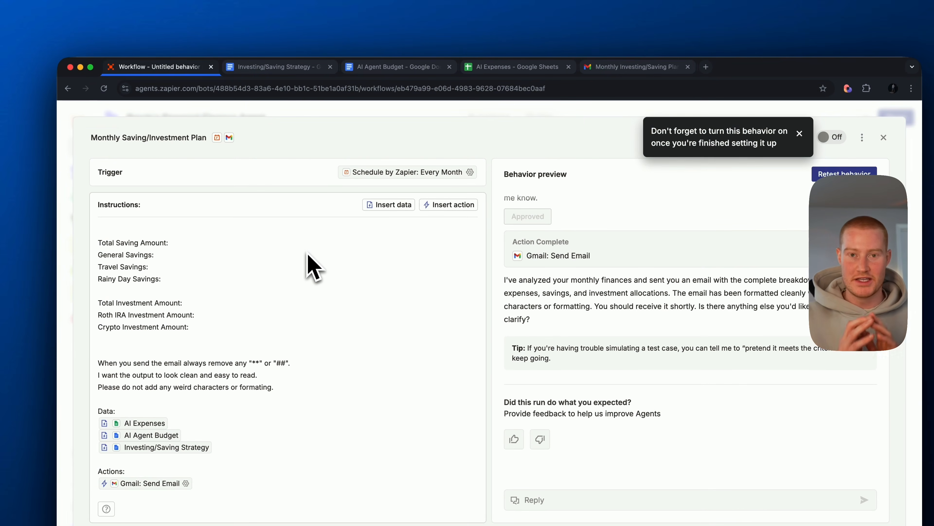